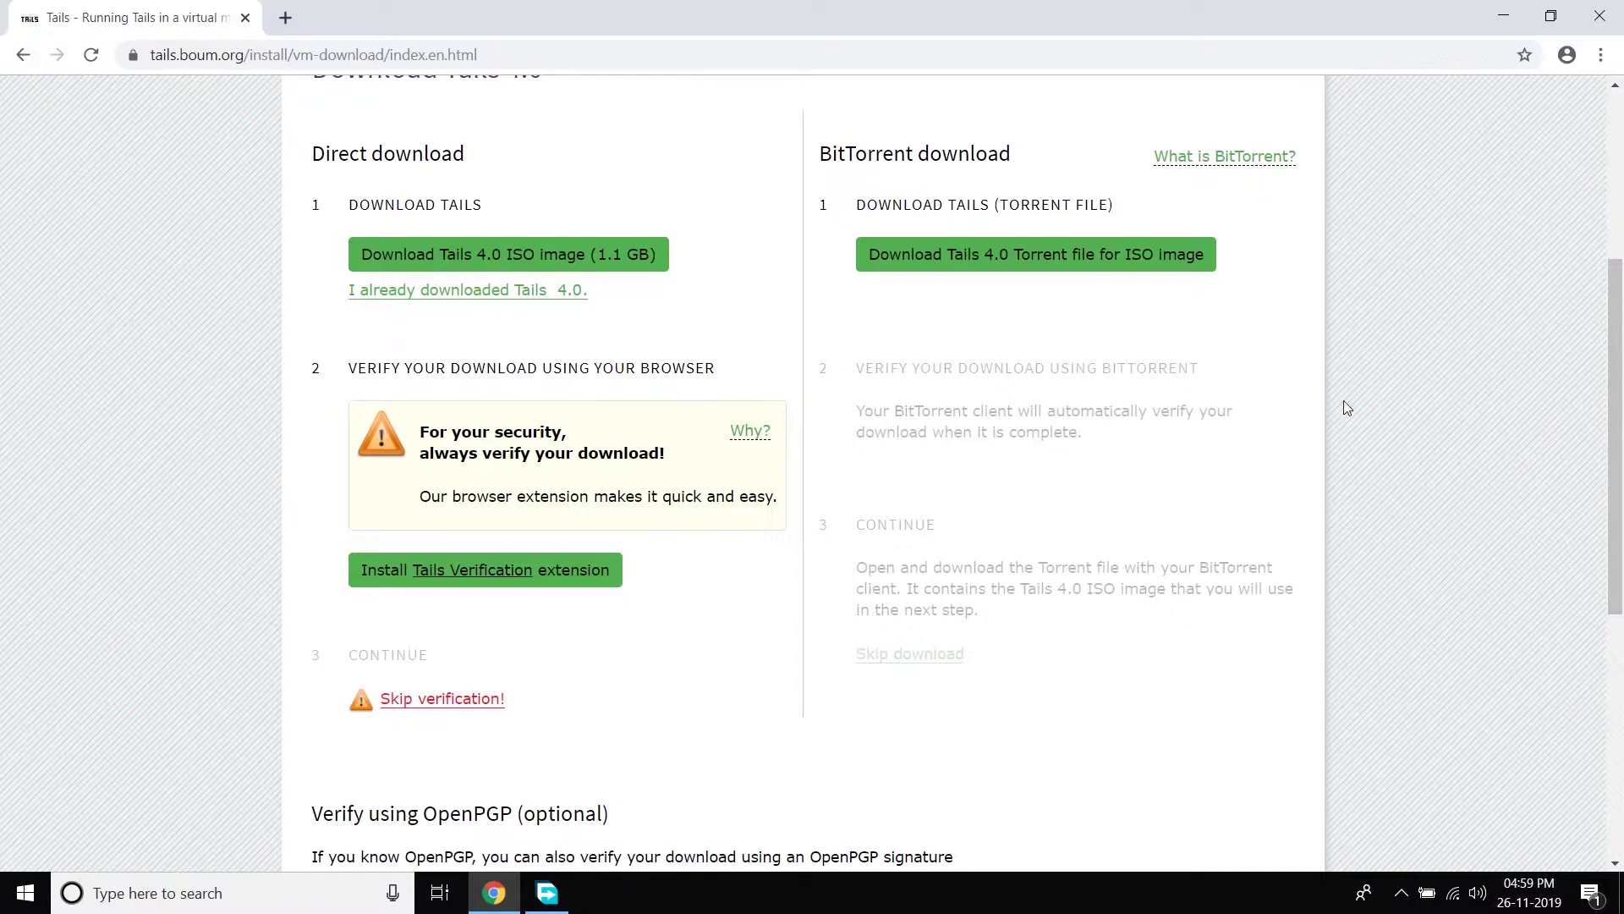
# Download the Tails 4.0 torrent file for the ISO image and start its tails-amd64-4.0-iso download in Free Download Manager
pyautogui.moveTo(1617, 395); pyautogui.dragTo(1620, 630)
pyautogui.scroll(12, 1039, 622)
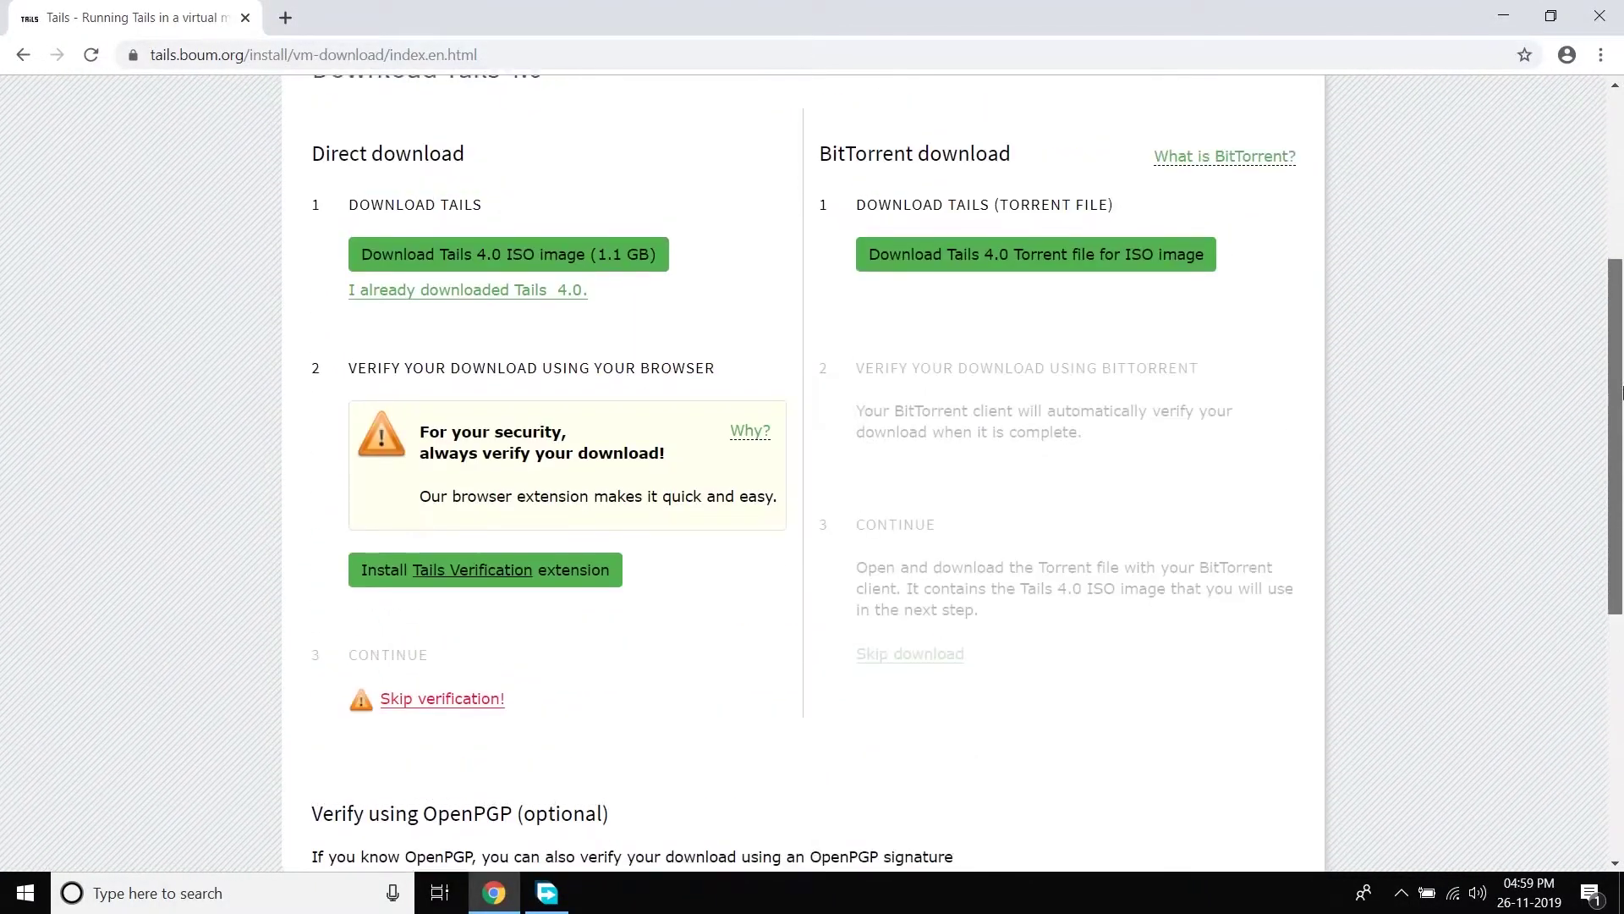
pyautogui.click(1038, 626)
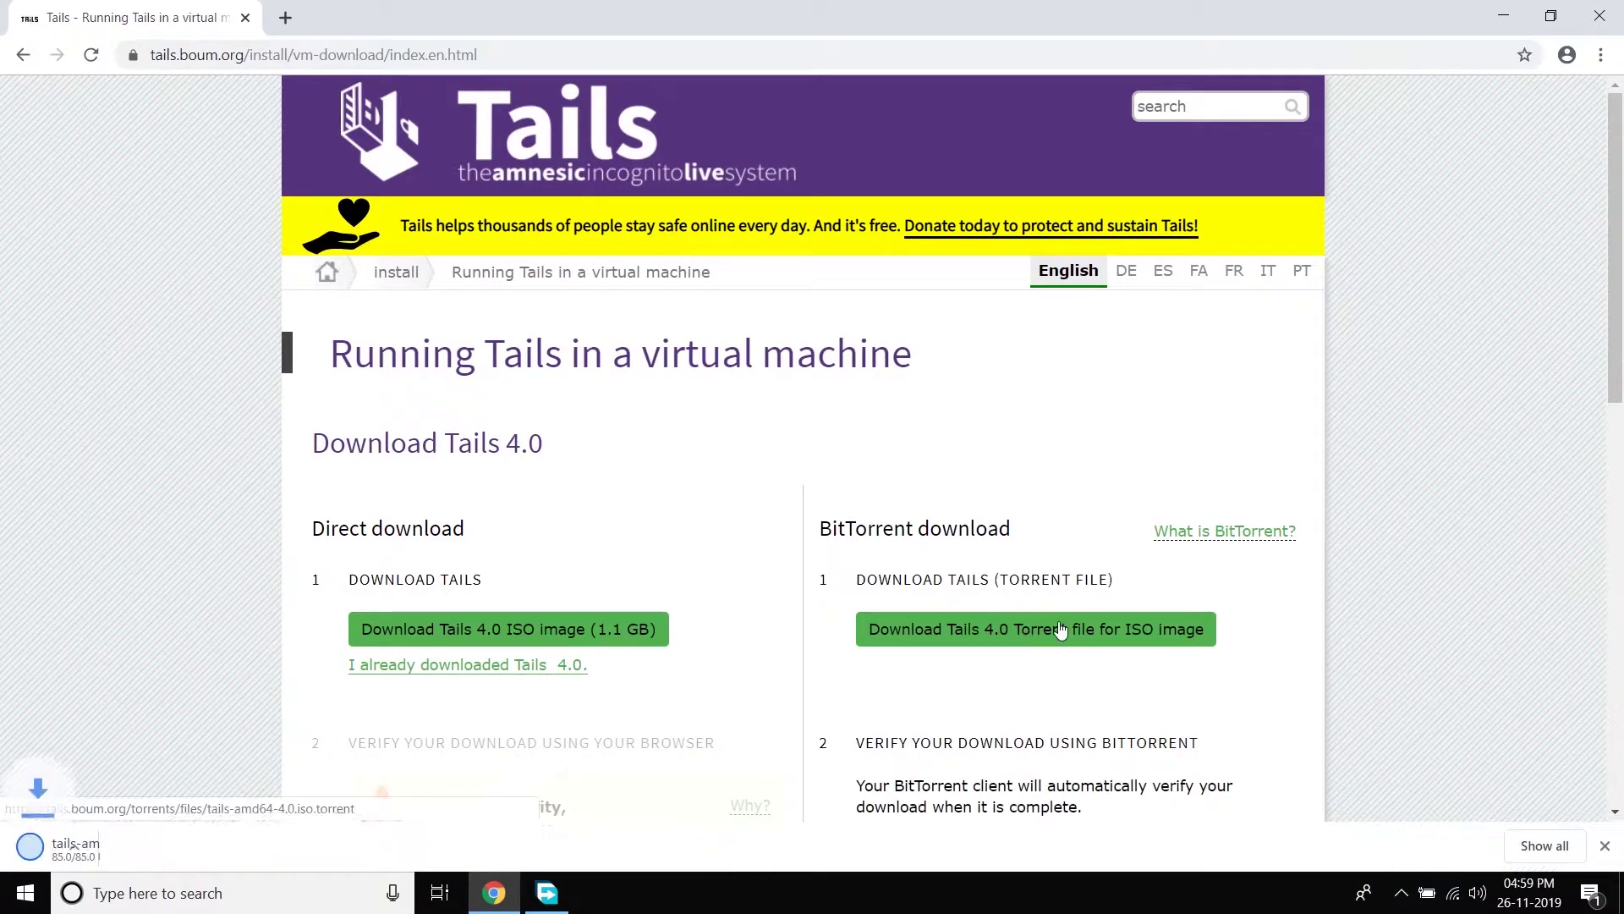
pyautogui.click(179, 848)
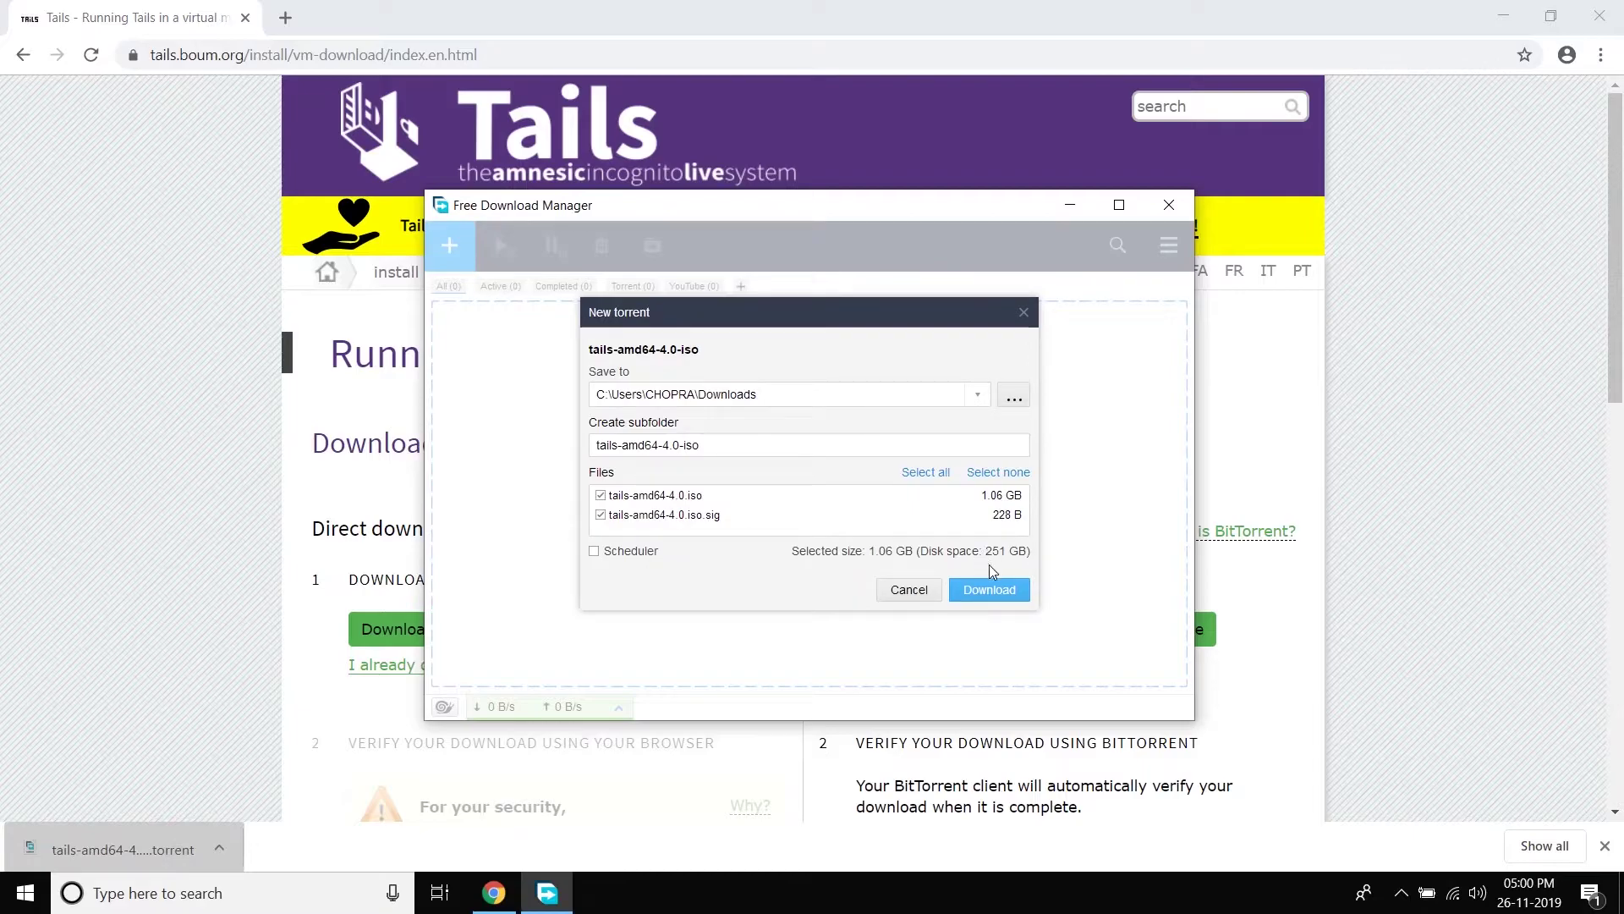
pyautogui.click(990, 589)
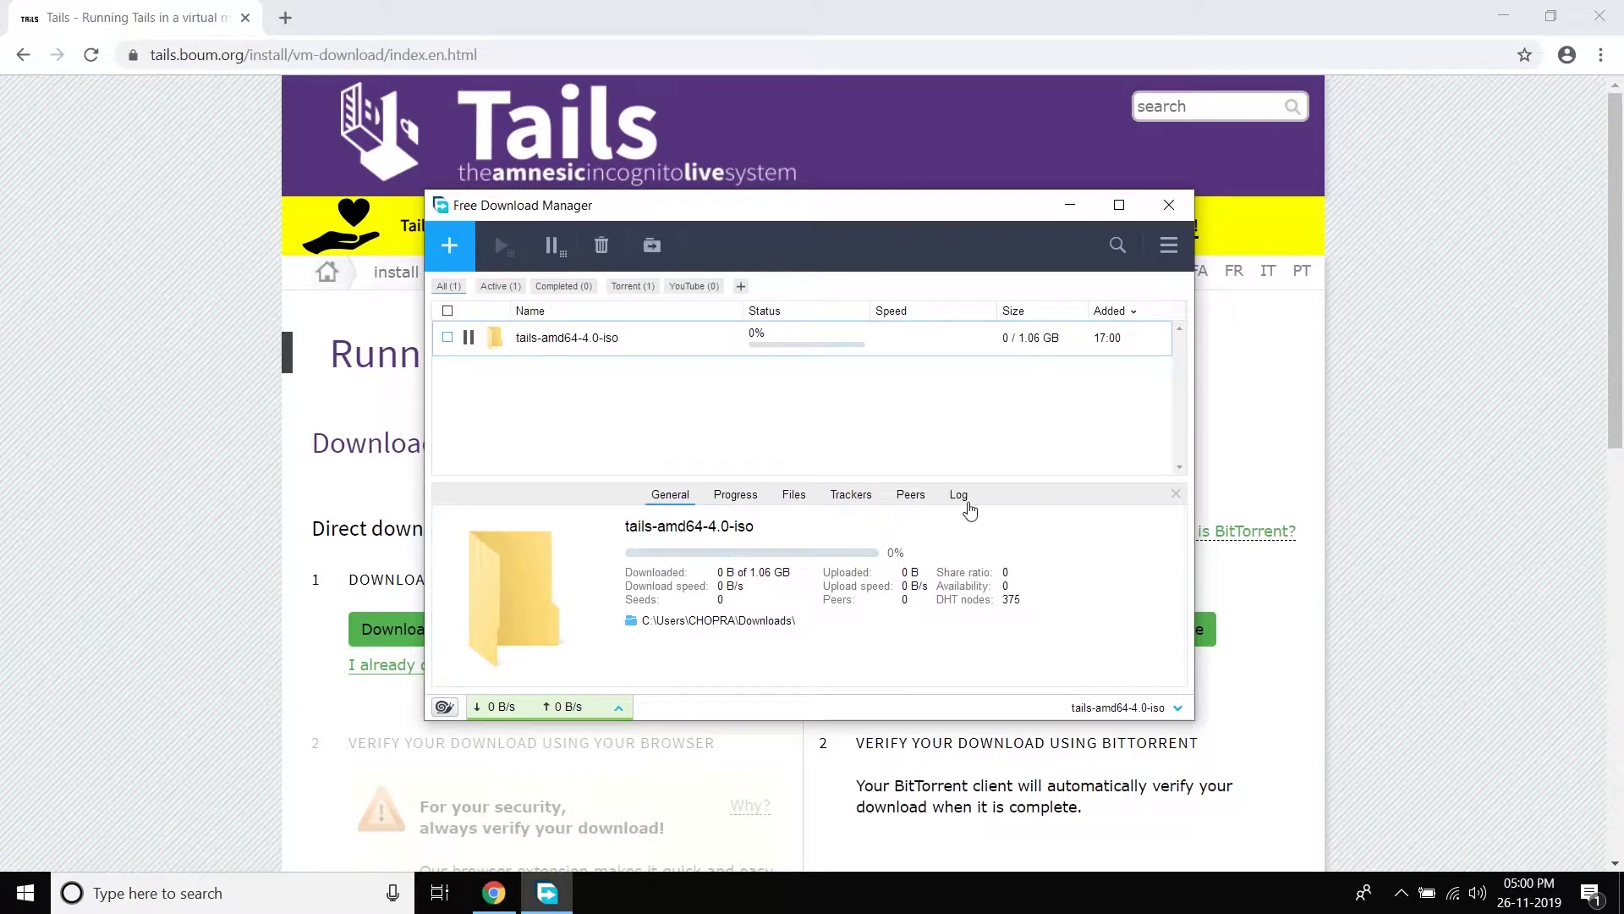
pyautogui.click(1502, 16)
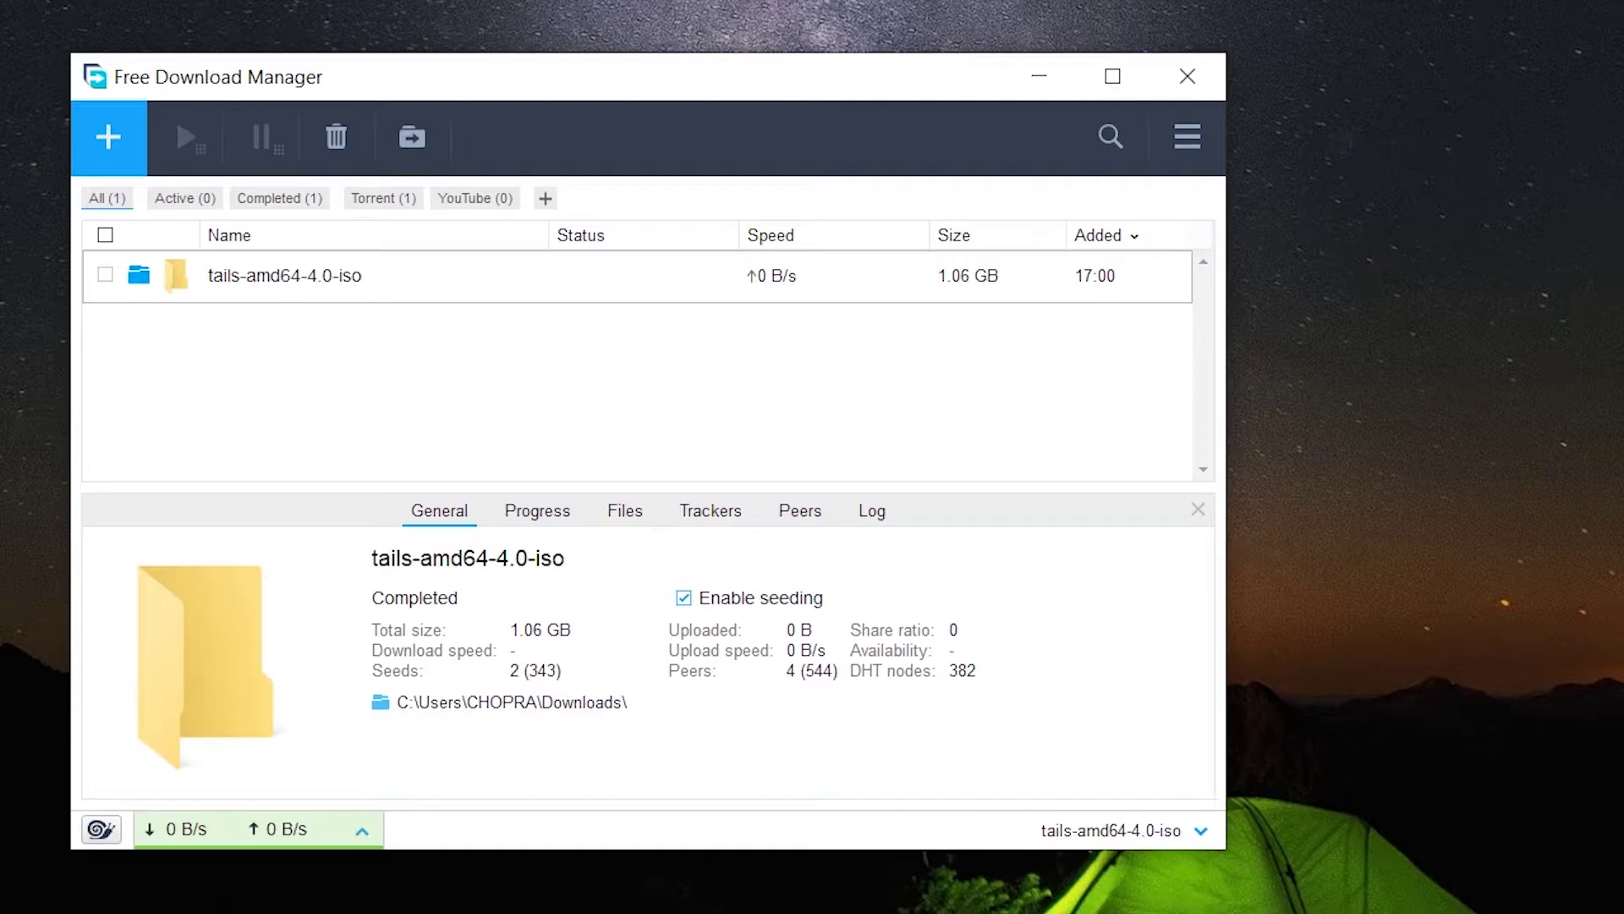
# Move the completed tails-amd64-4.0-iso download to Local Disk (D:) and close the download manager
pyautogui.rightClick(153, 279)
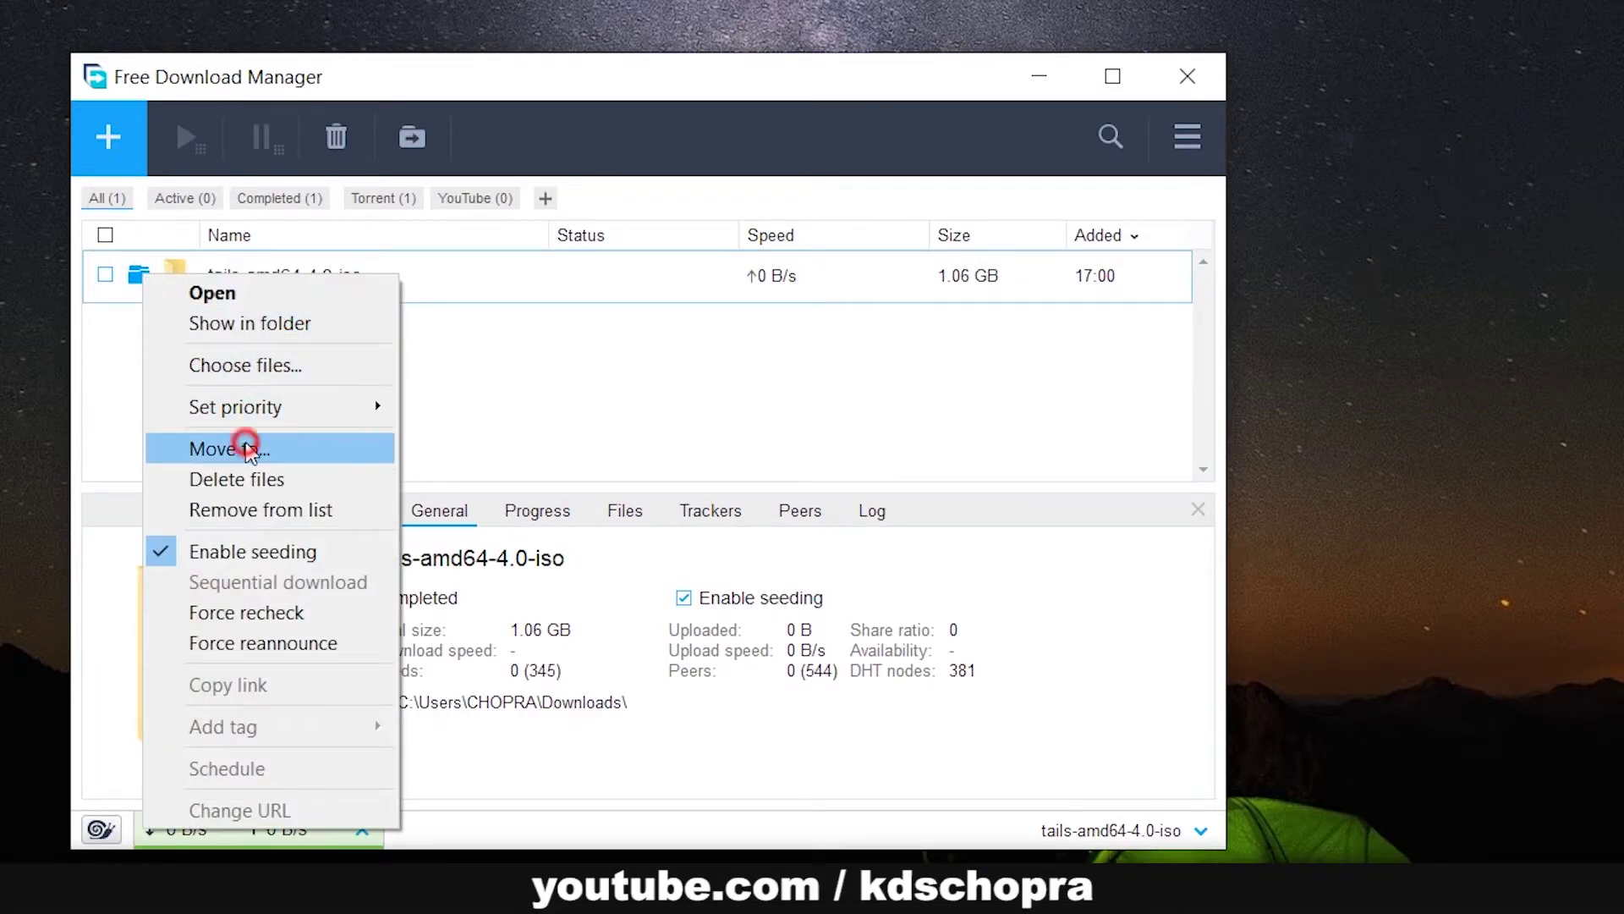
pyautogui.click(247, 448)
pyautogui.click(240, 643)
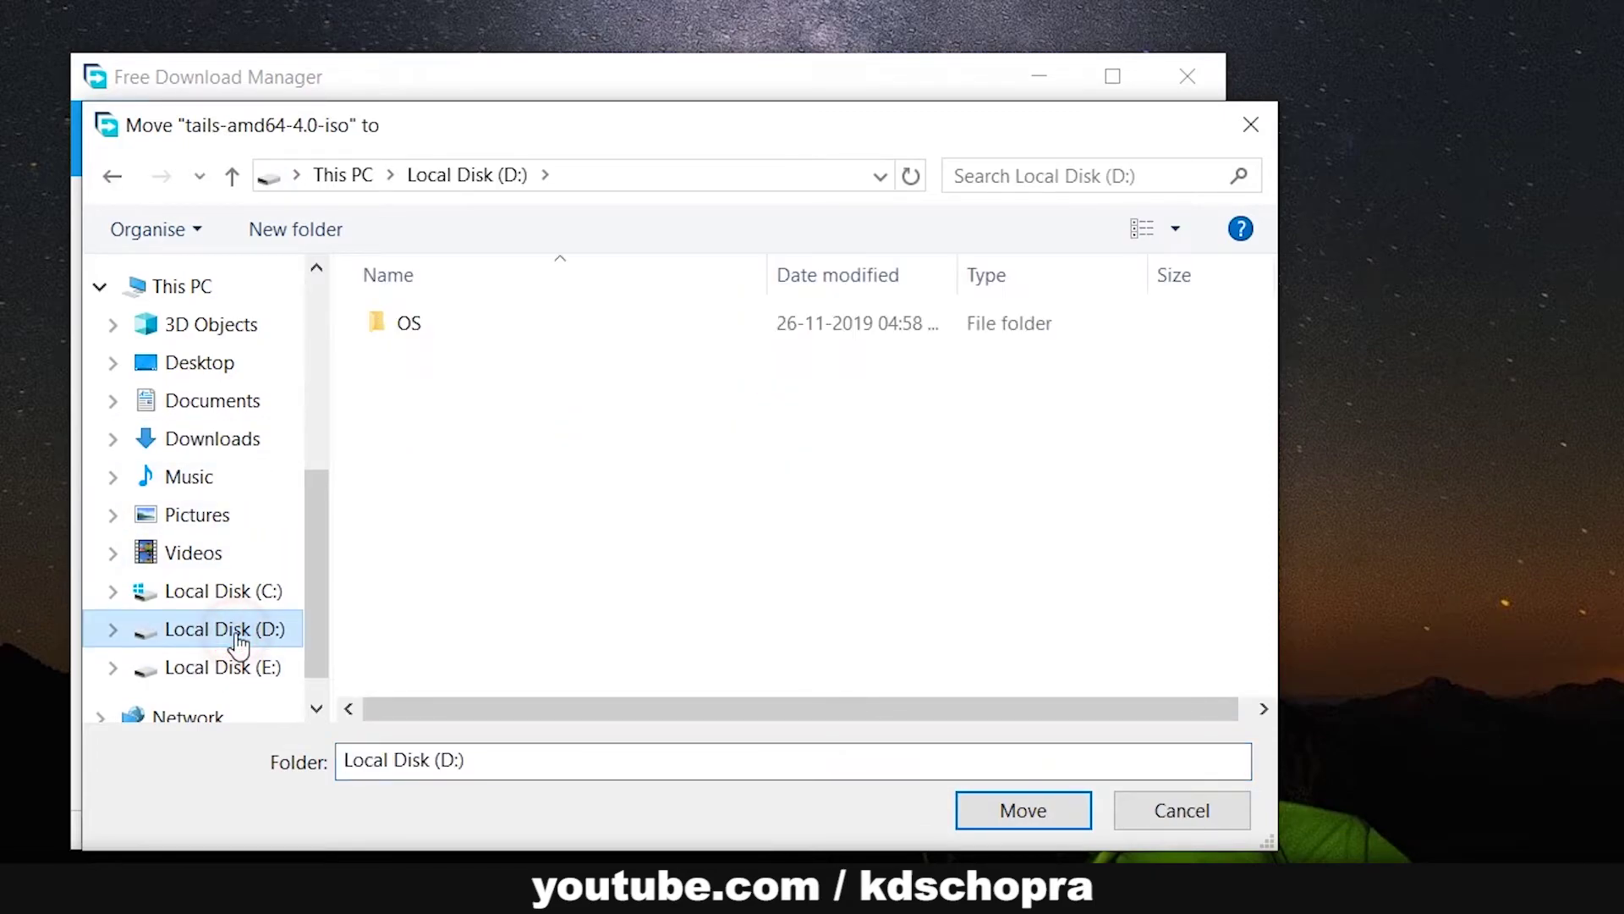
pyautogui.click(1023, 814)
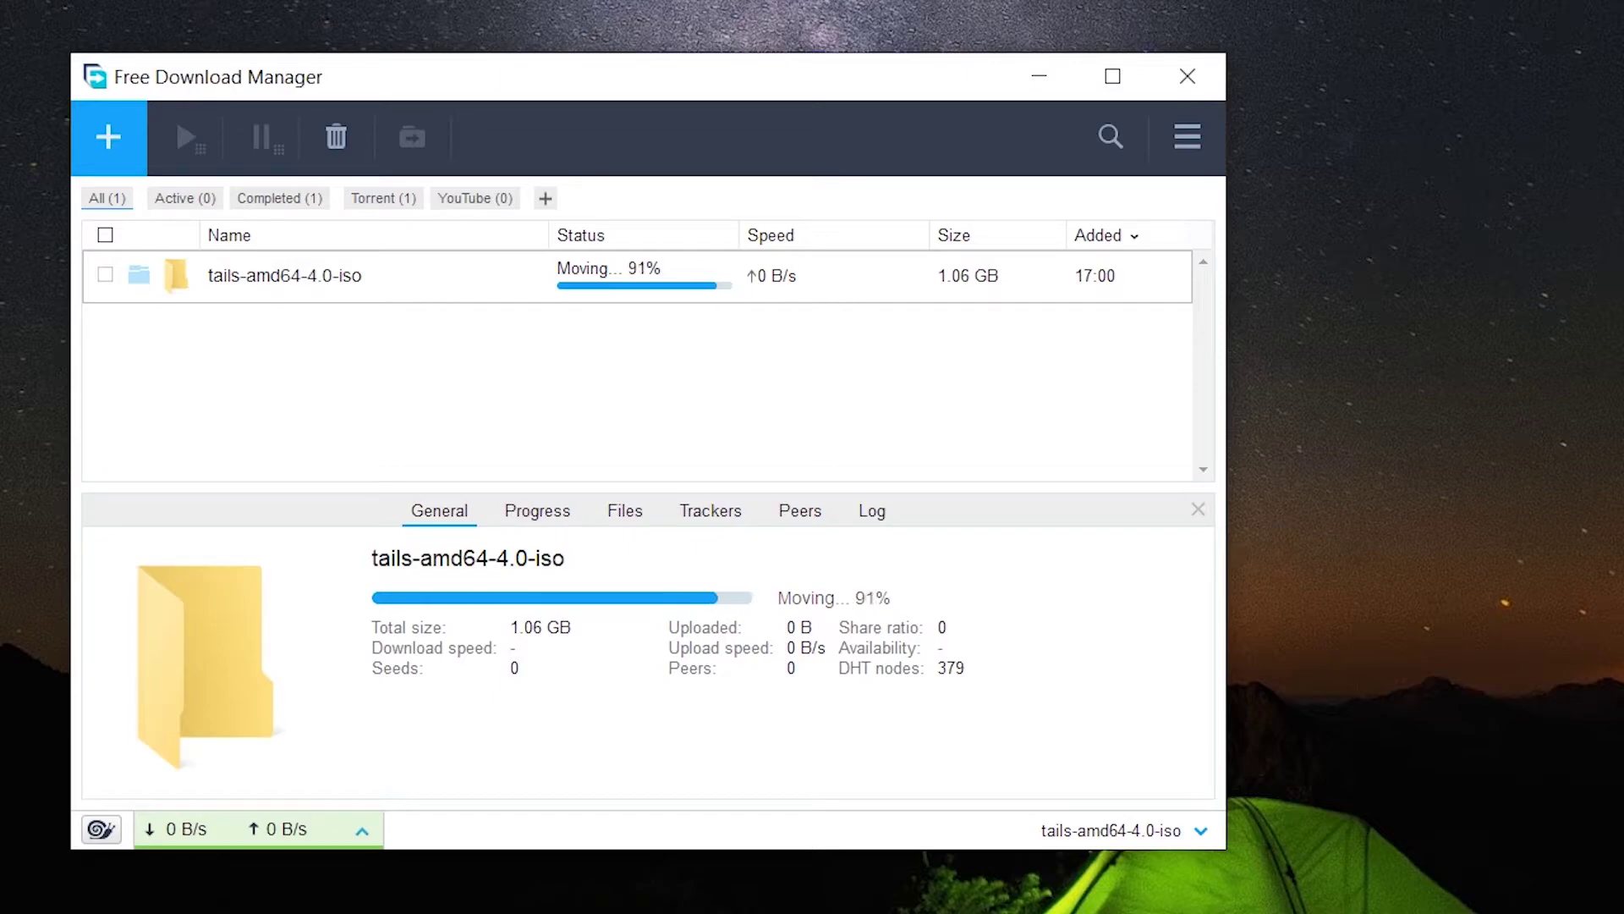
pyautogui.click(1188, 81)
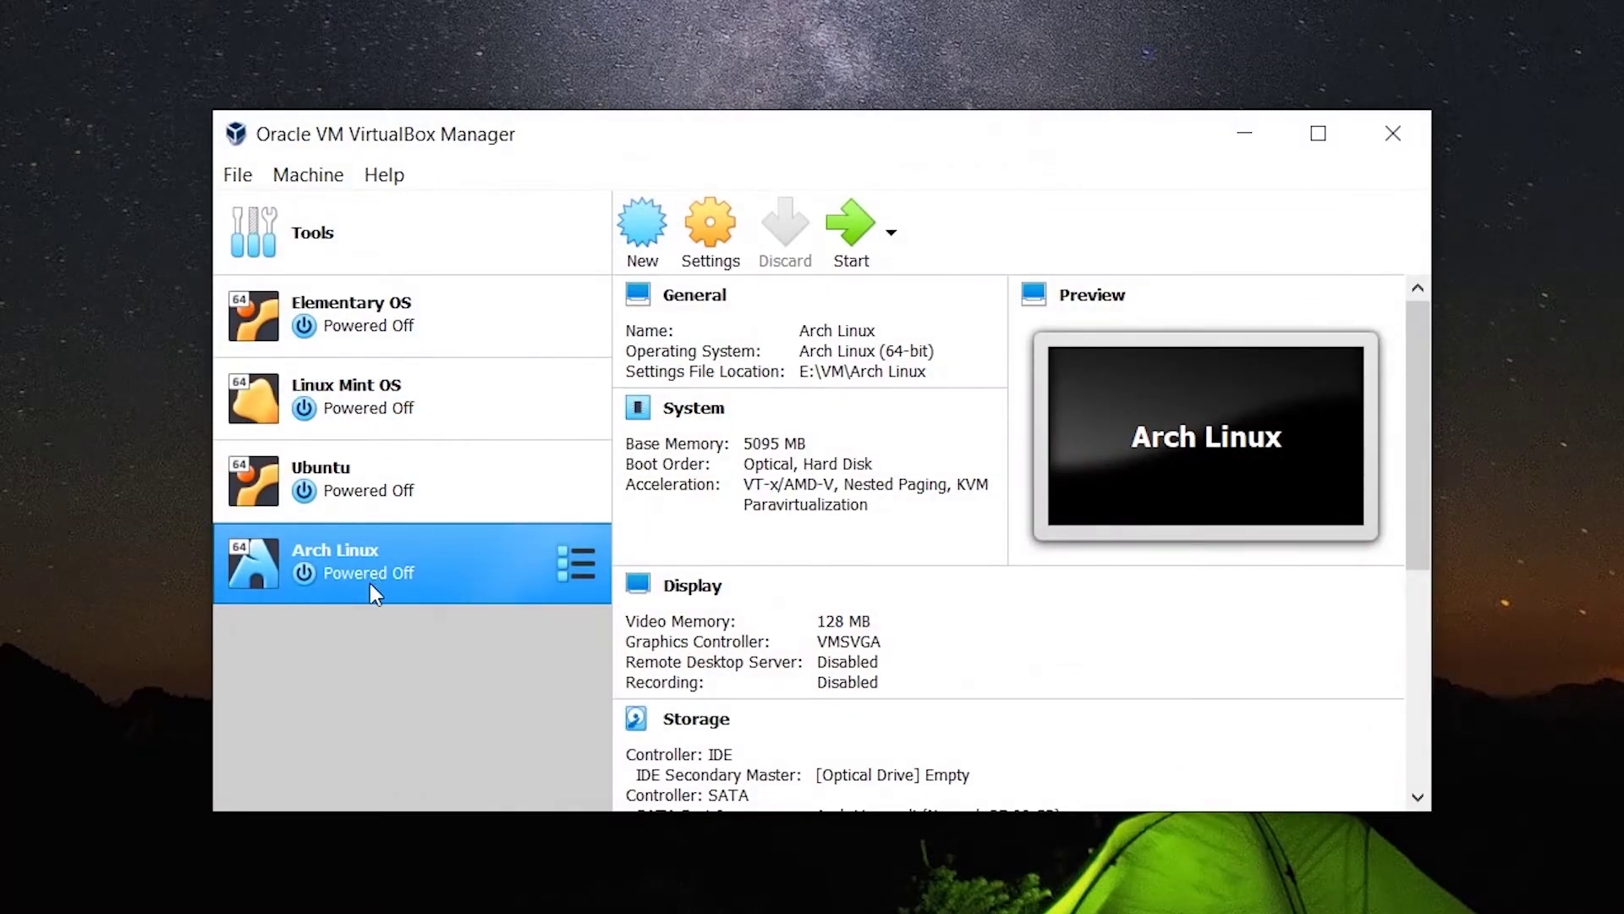
# Begin creating a new virtual machine in Oracle VM VirtualBox and name it Tails Demo
pyautogui.click(366, 656)
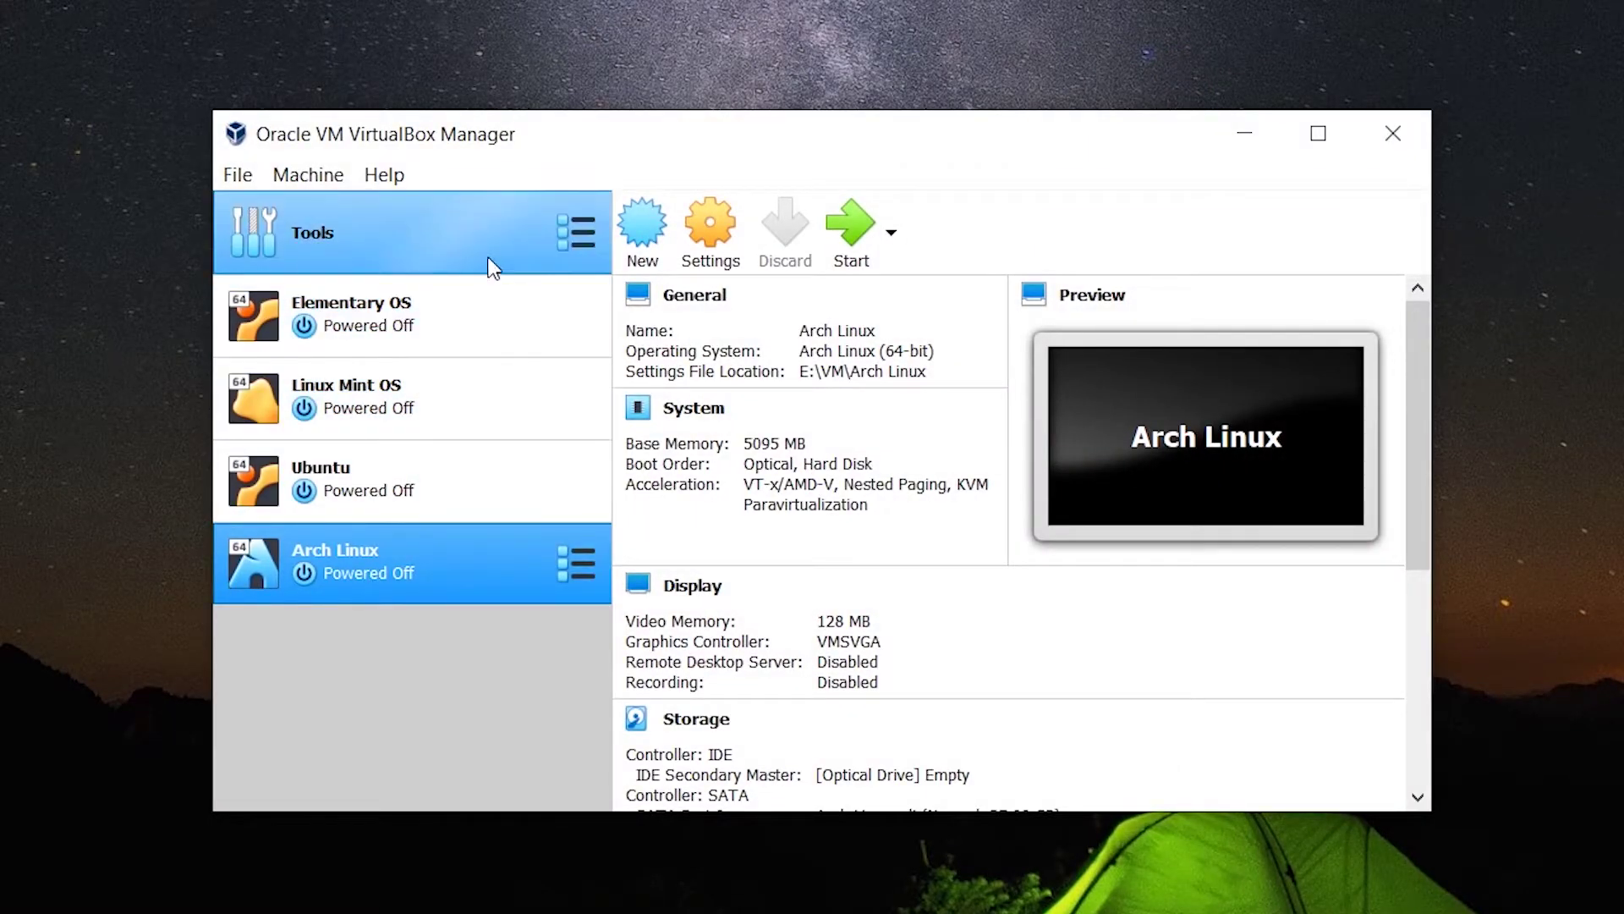
pyautogui.click(485, 258)
pyautogui.click(890, 245)
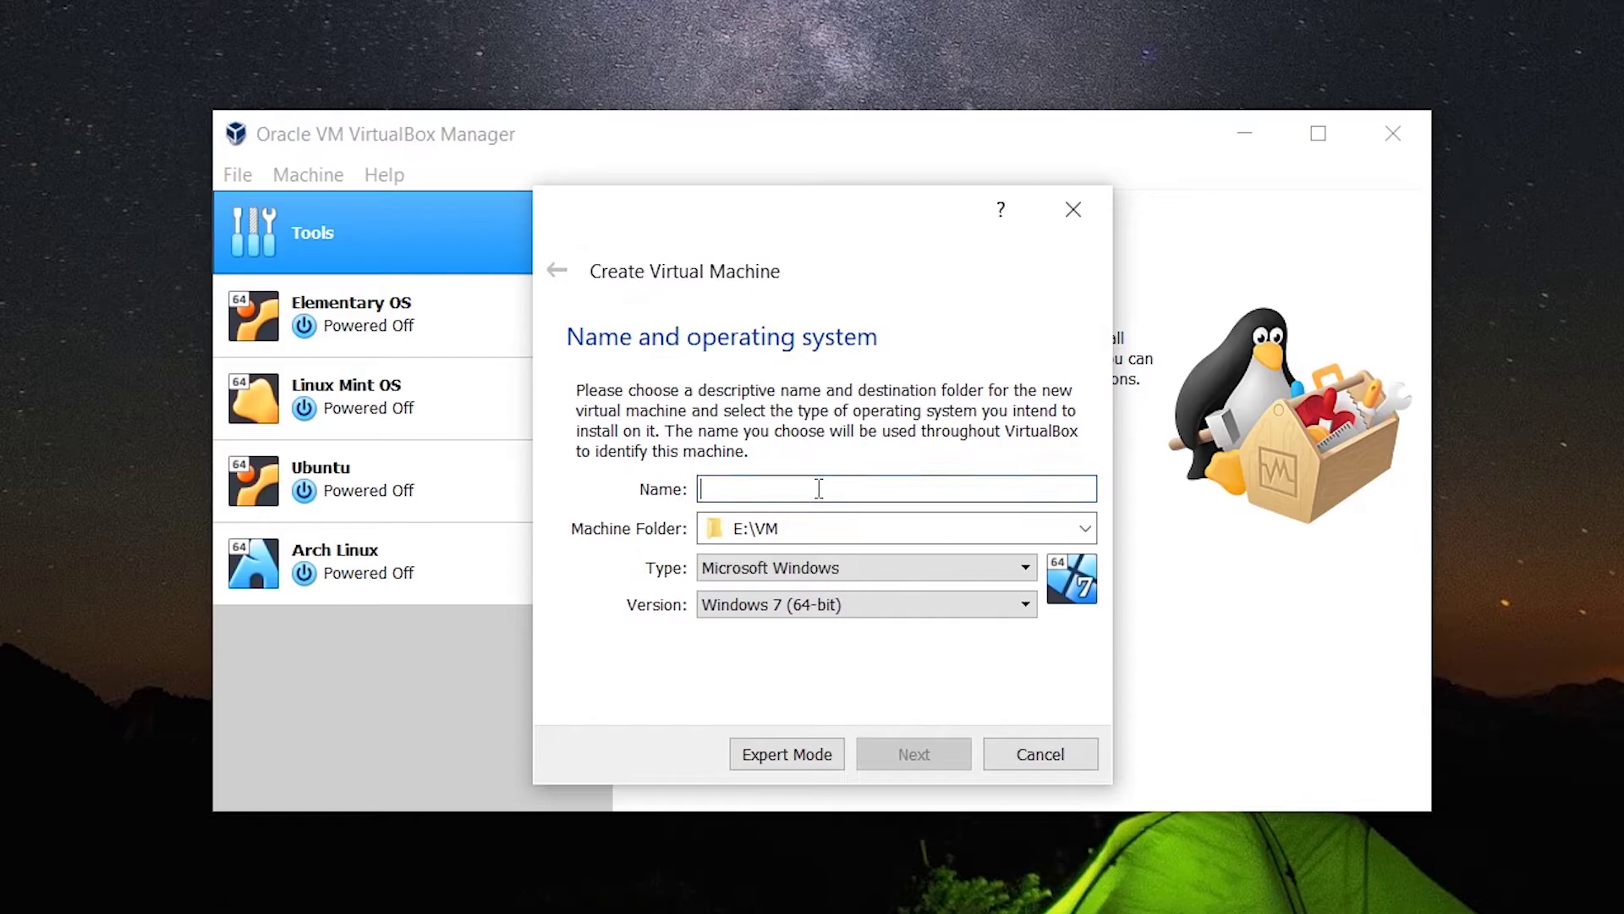
pyautogui.write('Tails Dem')
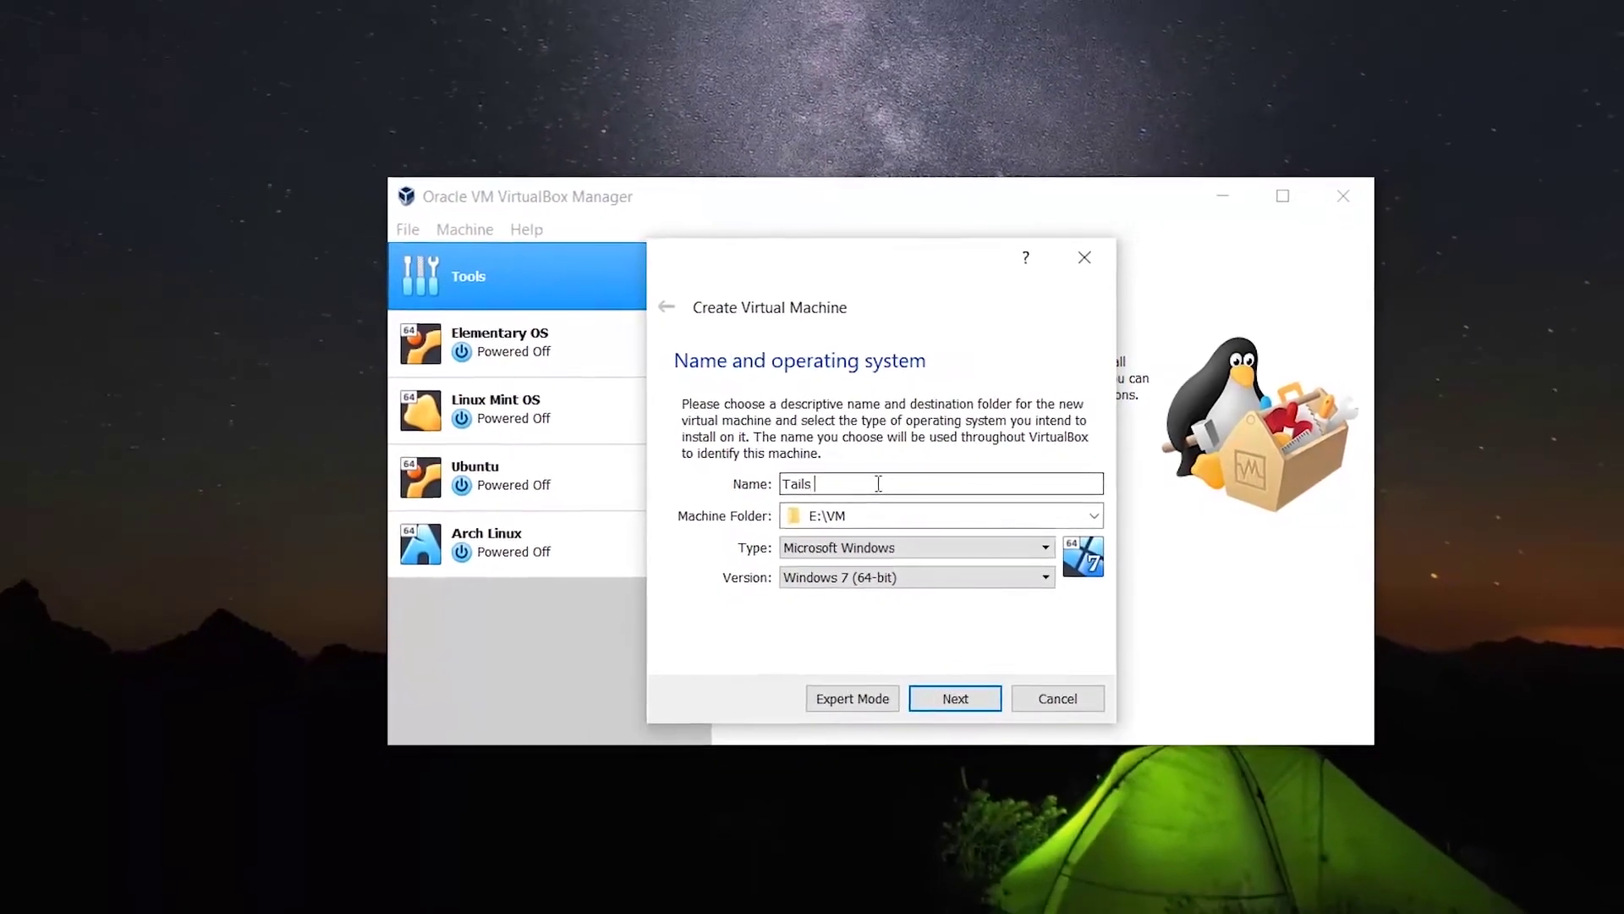
pyautogui.write('o')
# Set the new machine's type to Linux and its version to Other Linux (64-bit), and continue to the memory size
pyautogui.click(918, 539)
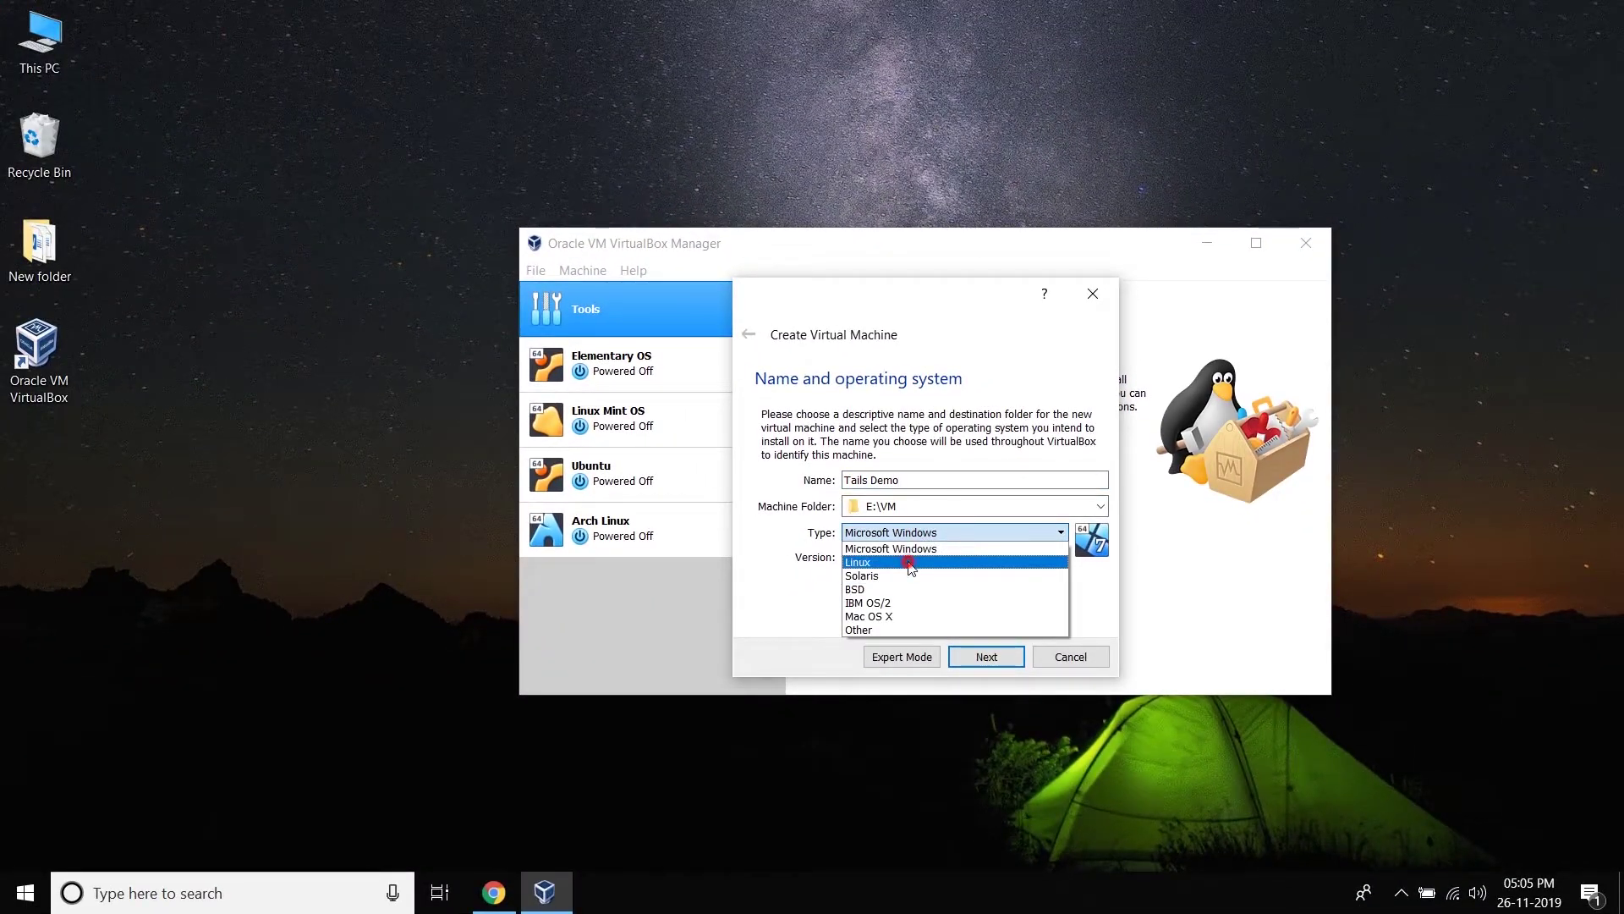
pyautogui.click(909, 564)
pyautogui.click(912, 556)
pyautogui.moveTo(1064, 624); pyautogui.dragTo(1065, 677)
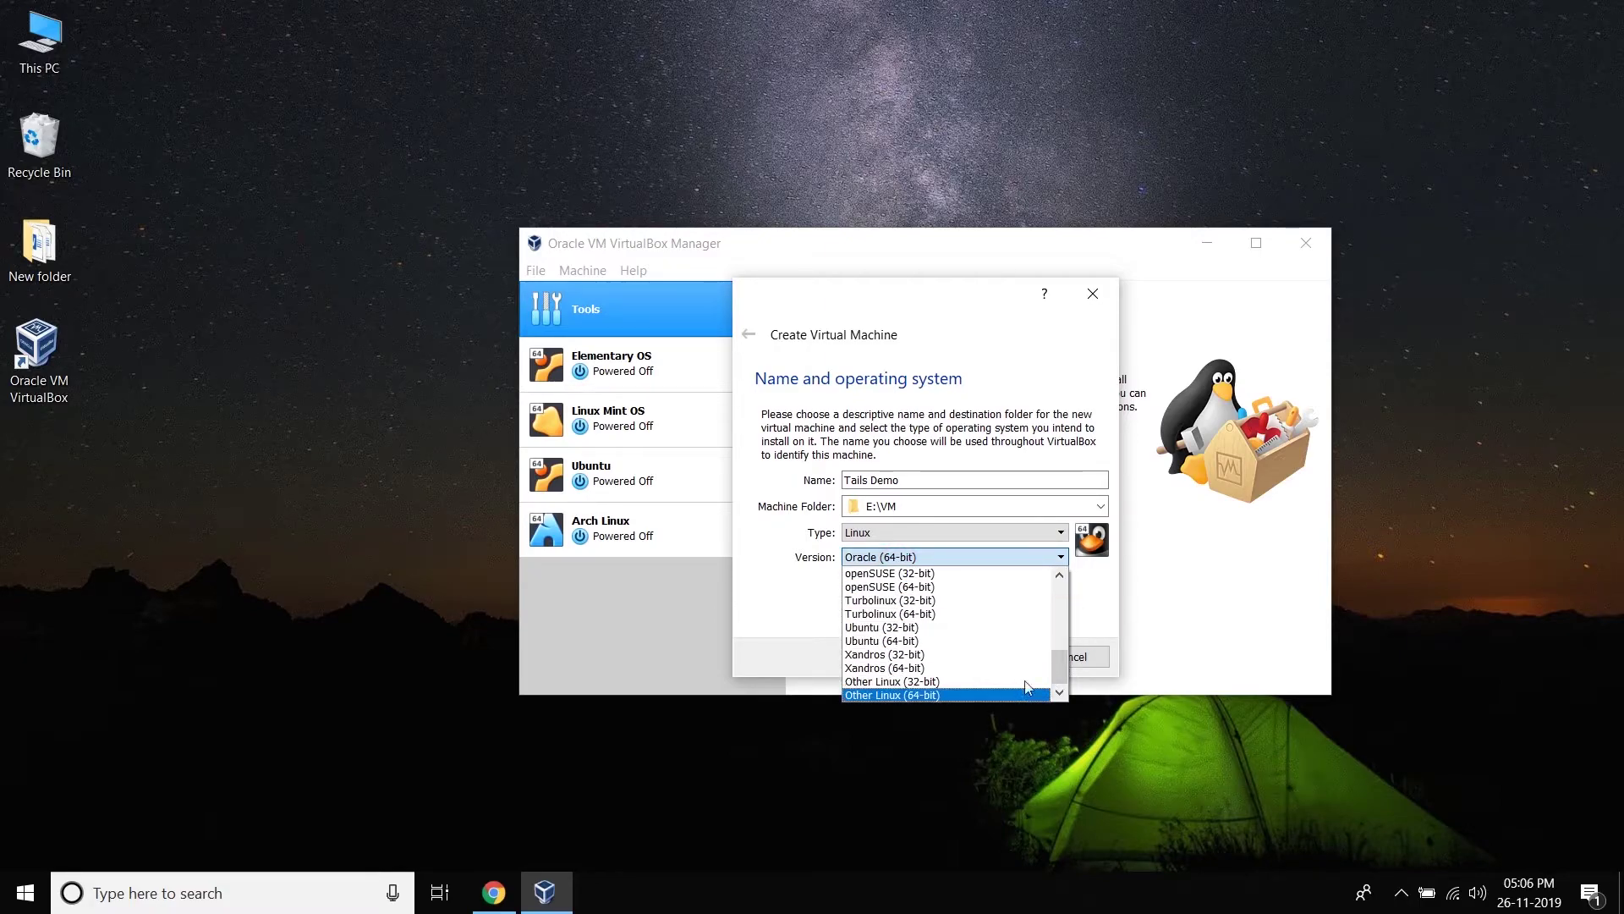
pyautogui.click(989, 694)
pyautogui.click(986, 656)
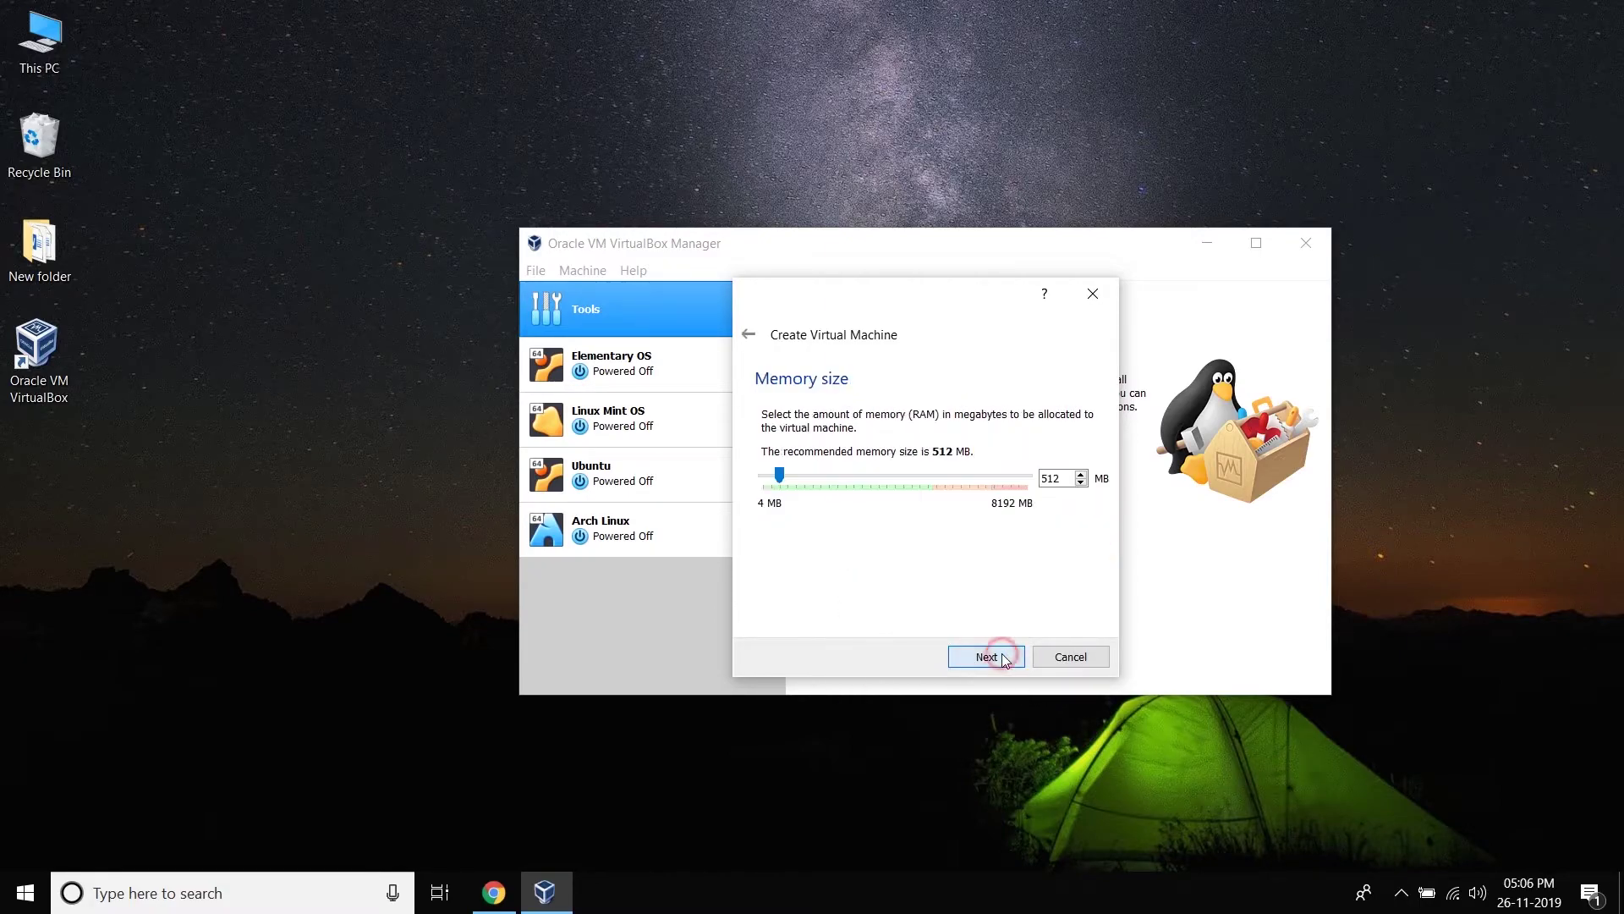
# Allocate 5017 MB of memory to the machine and create a 25 GB VDI virtual hard disk for it
pyautogui.moveTo(779, 474); pyautogui.dragTo(921, 474)
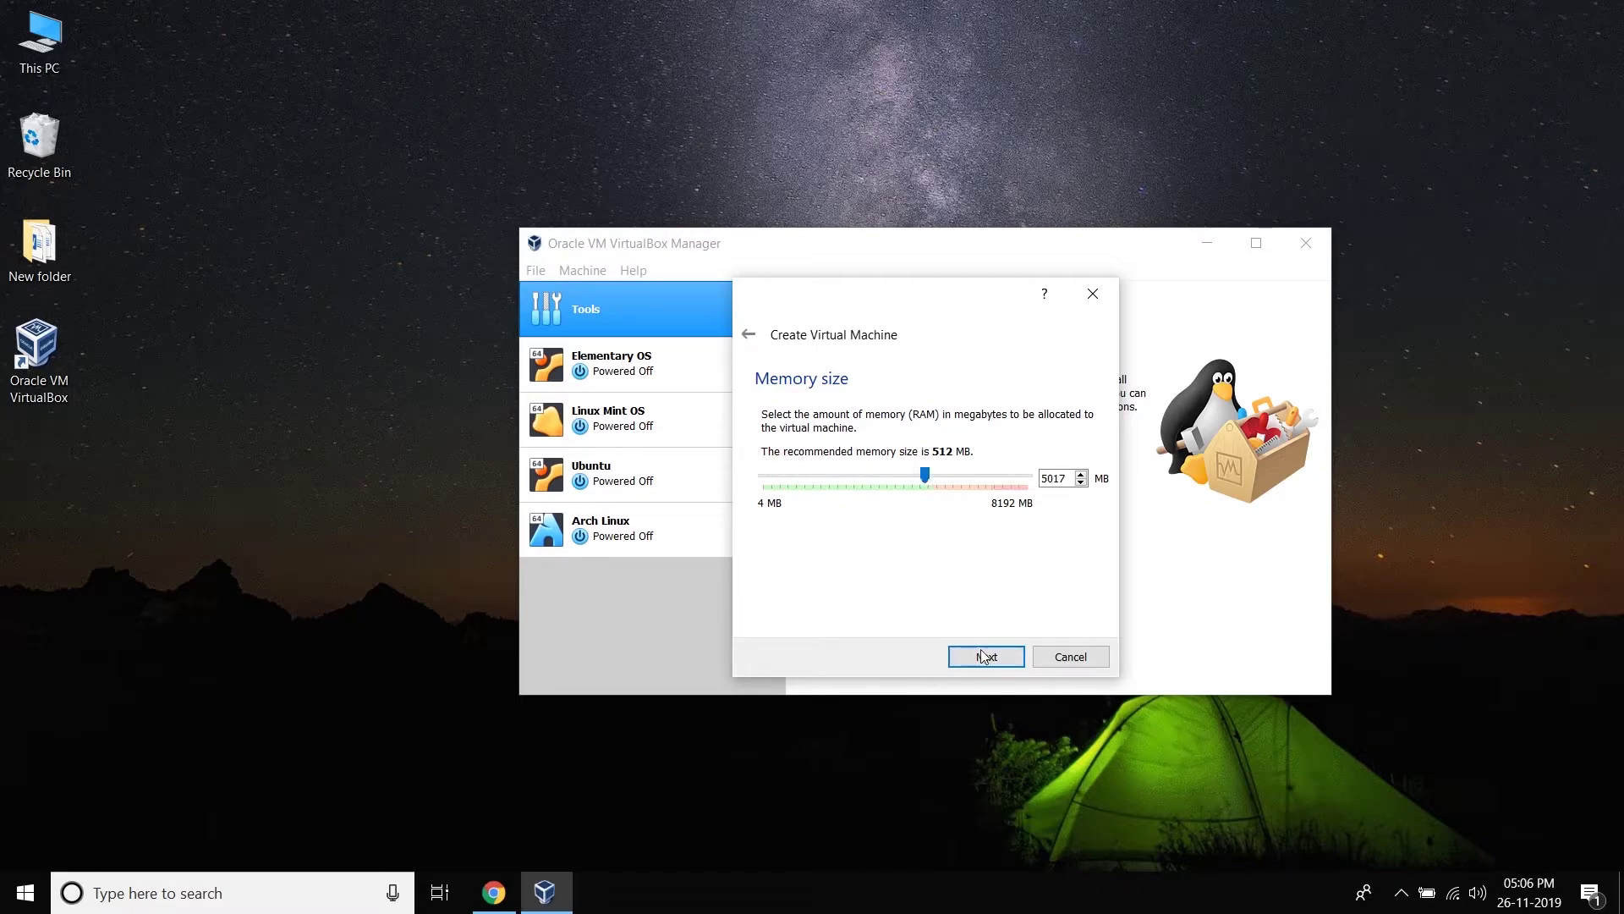
pyautogui.click(986, 656)
pyautogui.click(985, 657)
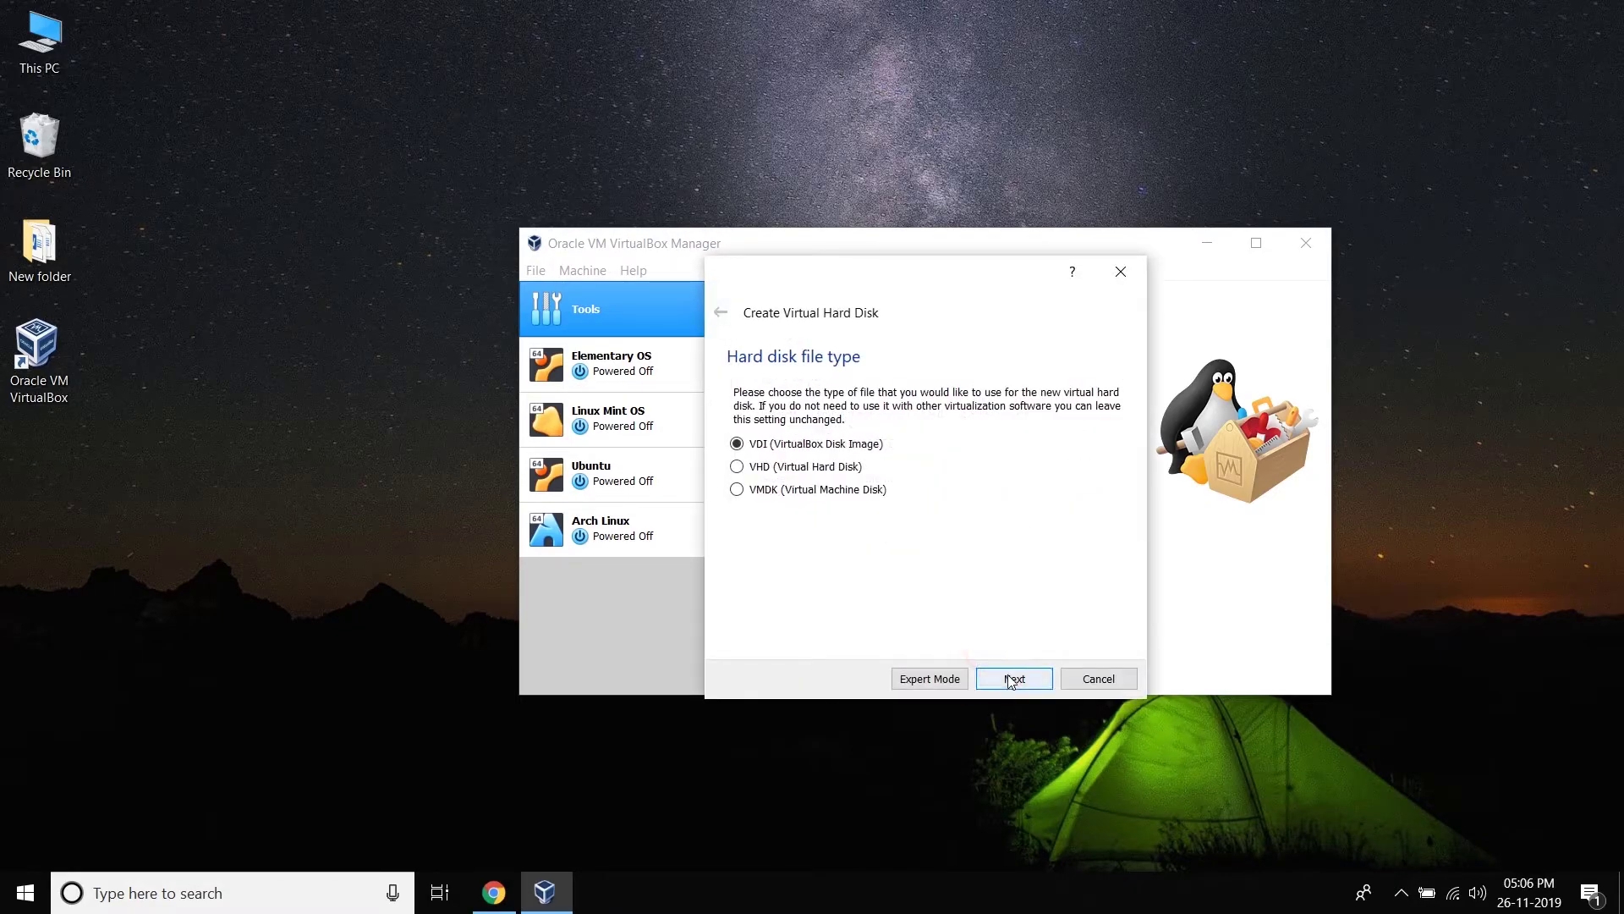
pyautogui.click(1011, 681)
pyautogui.click(1014, 678)
pyautogui.moveTo(1095, 499); pyautogui.dragTo(1101, 504)
pyautogui.write('25')
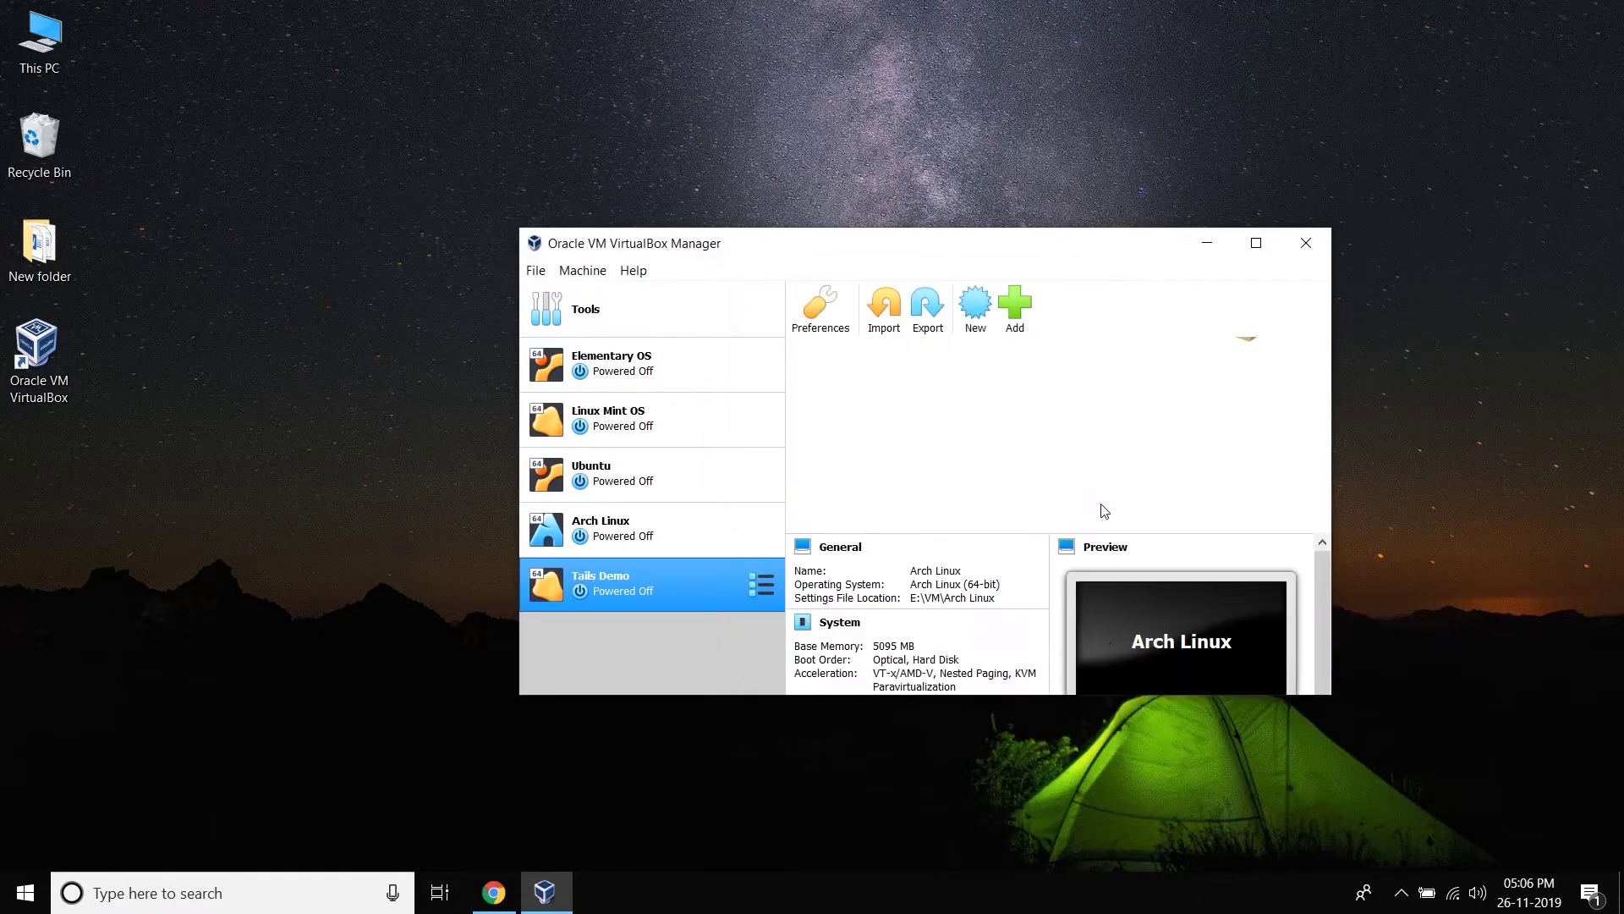
# In the Tails Demo machine's settings, assign 2 processors and 128 MB of video memory
pyautogui.click(852, 307)
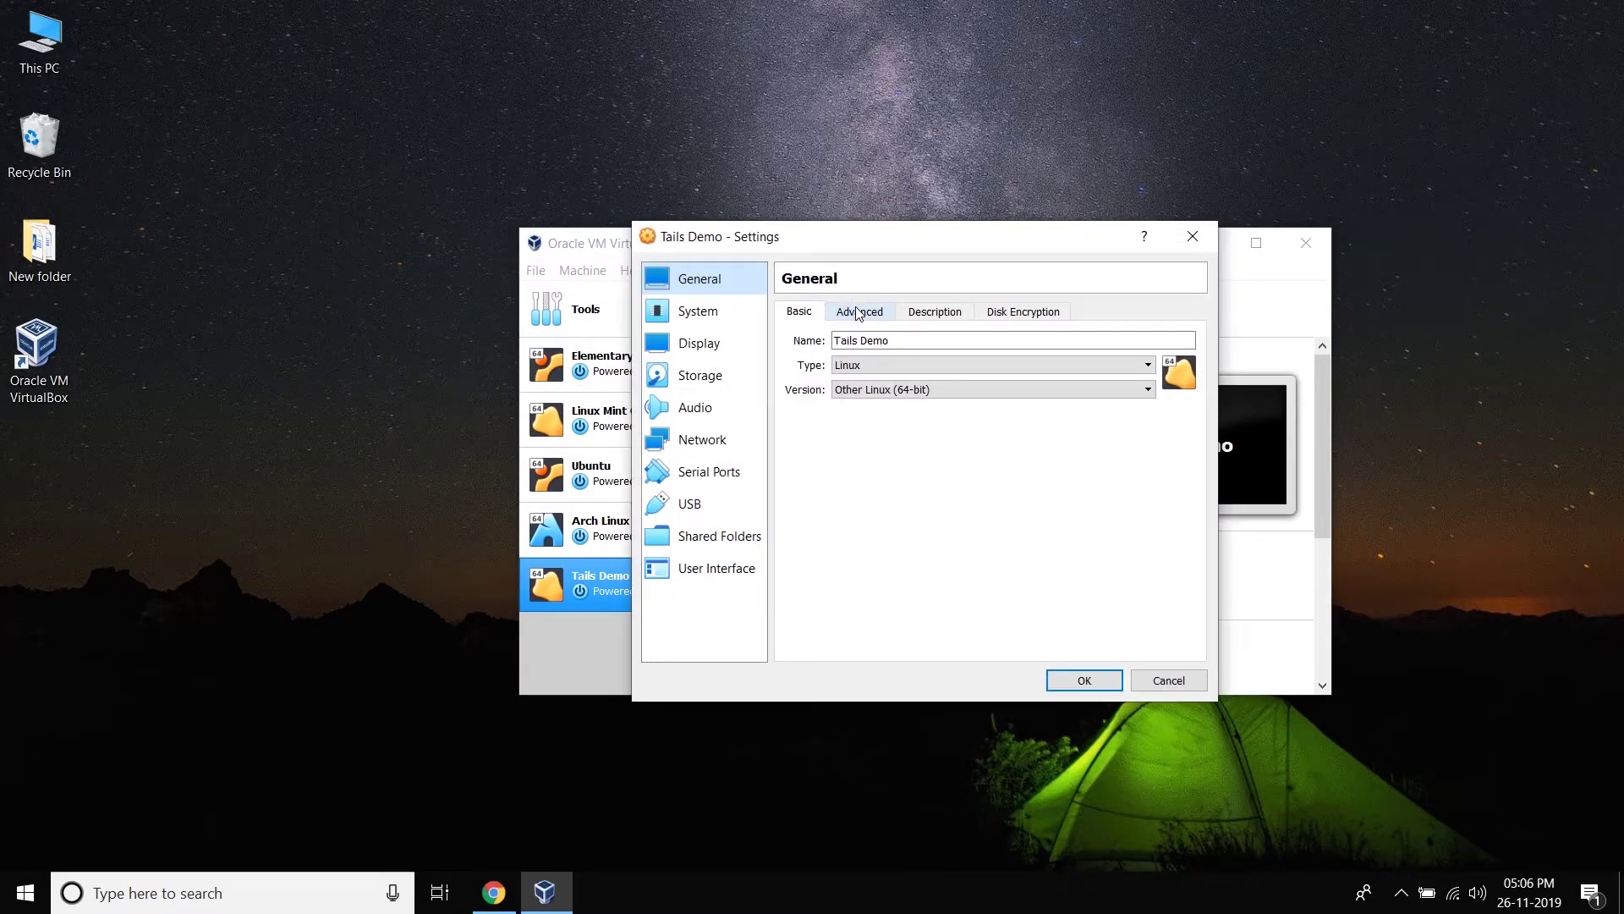
pyautogui.click(746, 319)
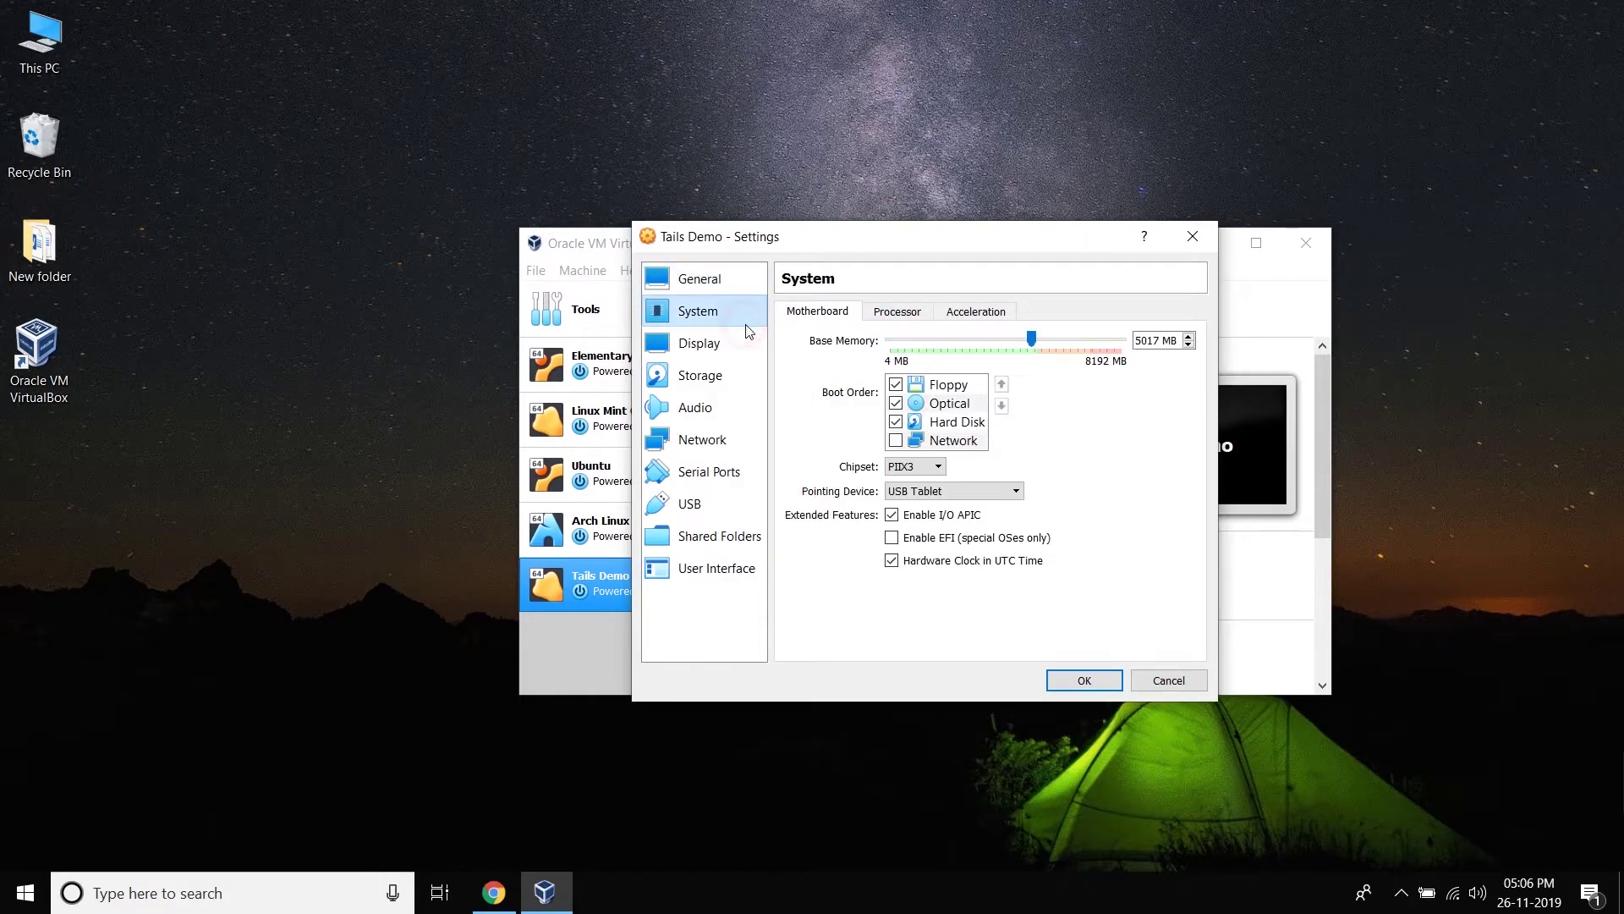
pyautogui.click(922, 311)
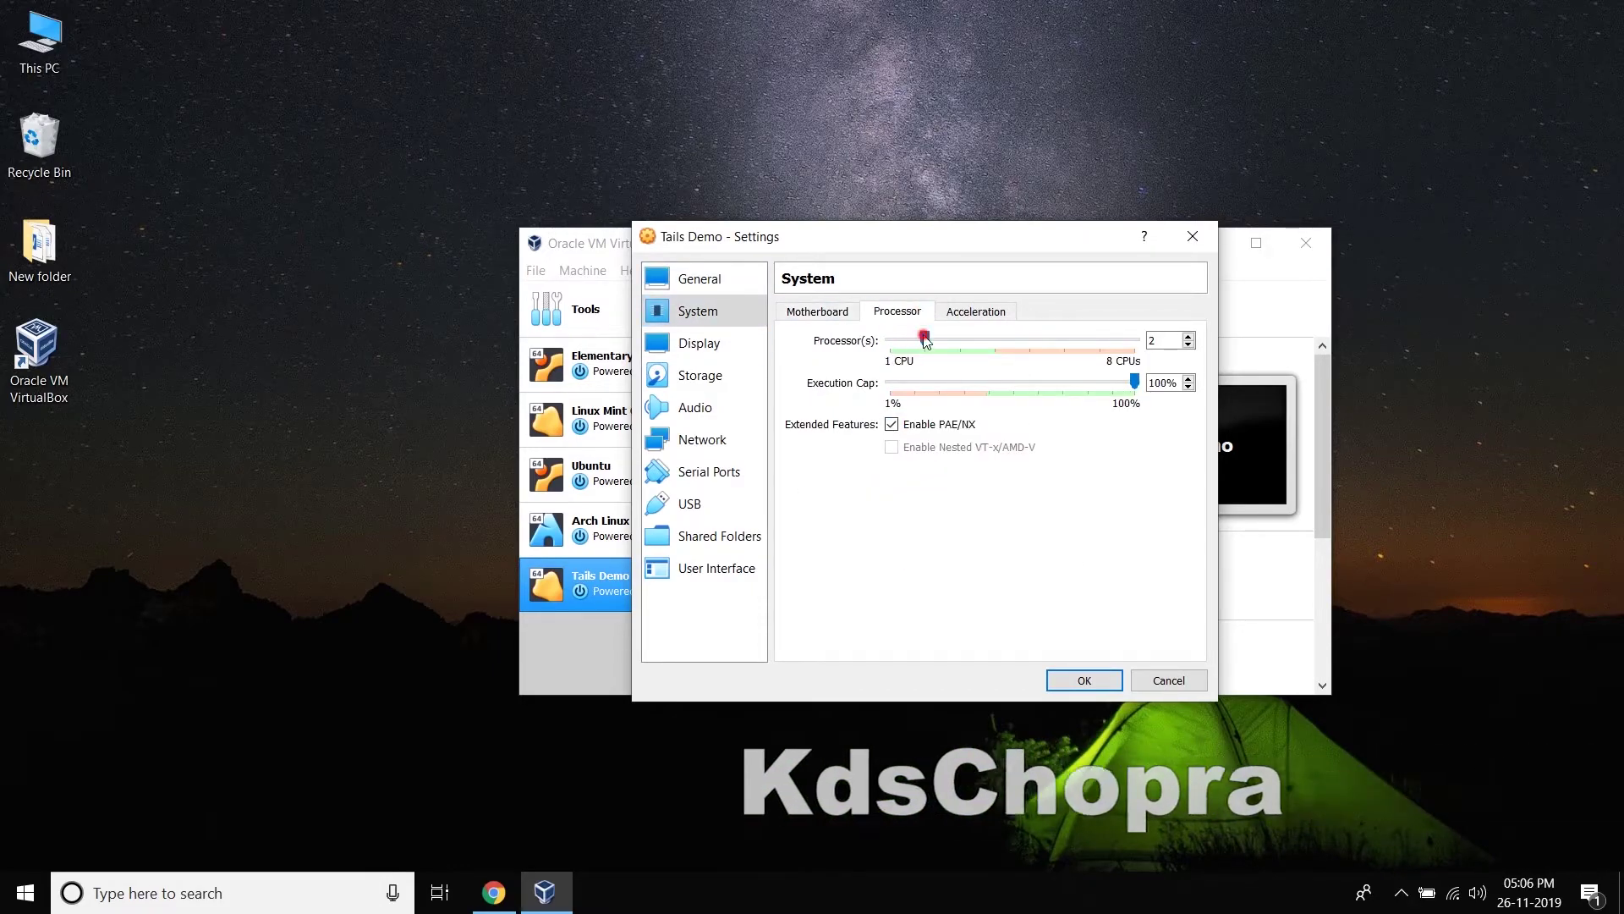
pyautogui.click(674, 344)
pyautogui.moveTo(917, 337); pyautogui.dragTo(1124, 337)
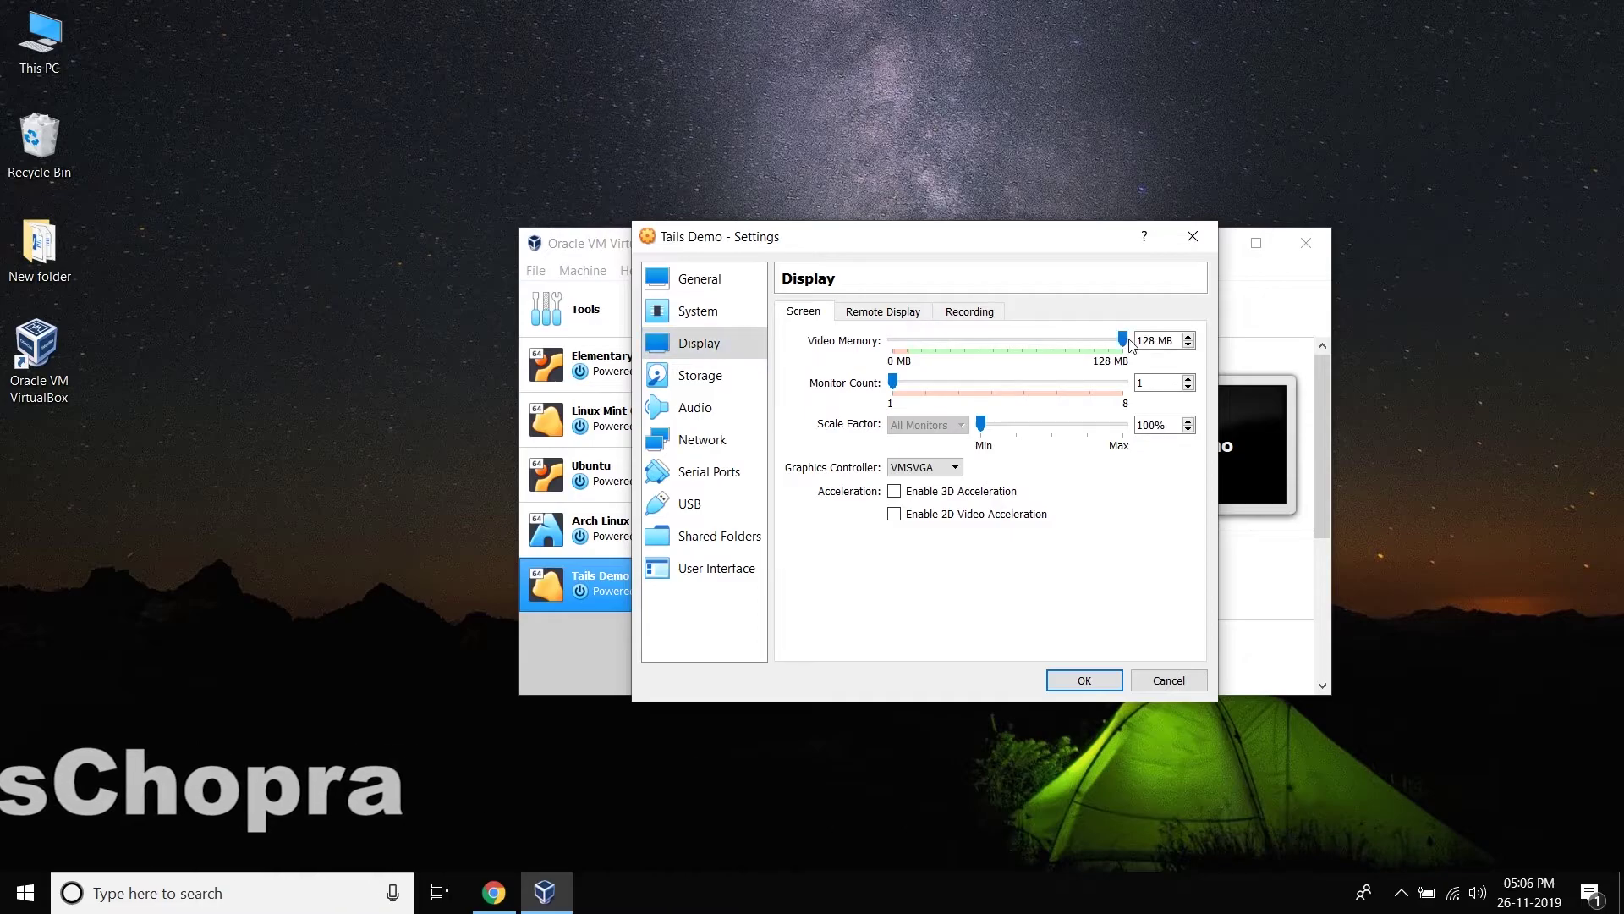
# Load the tails-amd64-4.0 disc image from the tails-amd64-4.0-iso folder on drive D: into the machine's optical drive
pyautogui.click(676, 377)
pyautogui.click(846, 380)
pyautogui.click(1184, 334)
pyautogui.click(1222, 352)
pyautogui.doubleClick(912, 425)
pyautogui.click(884, 406)
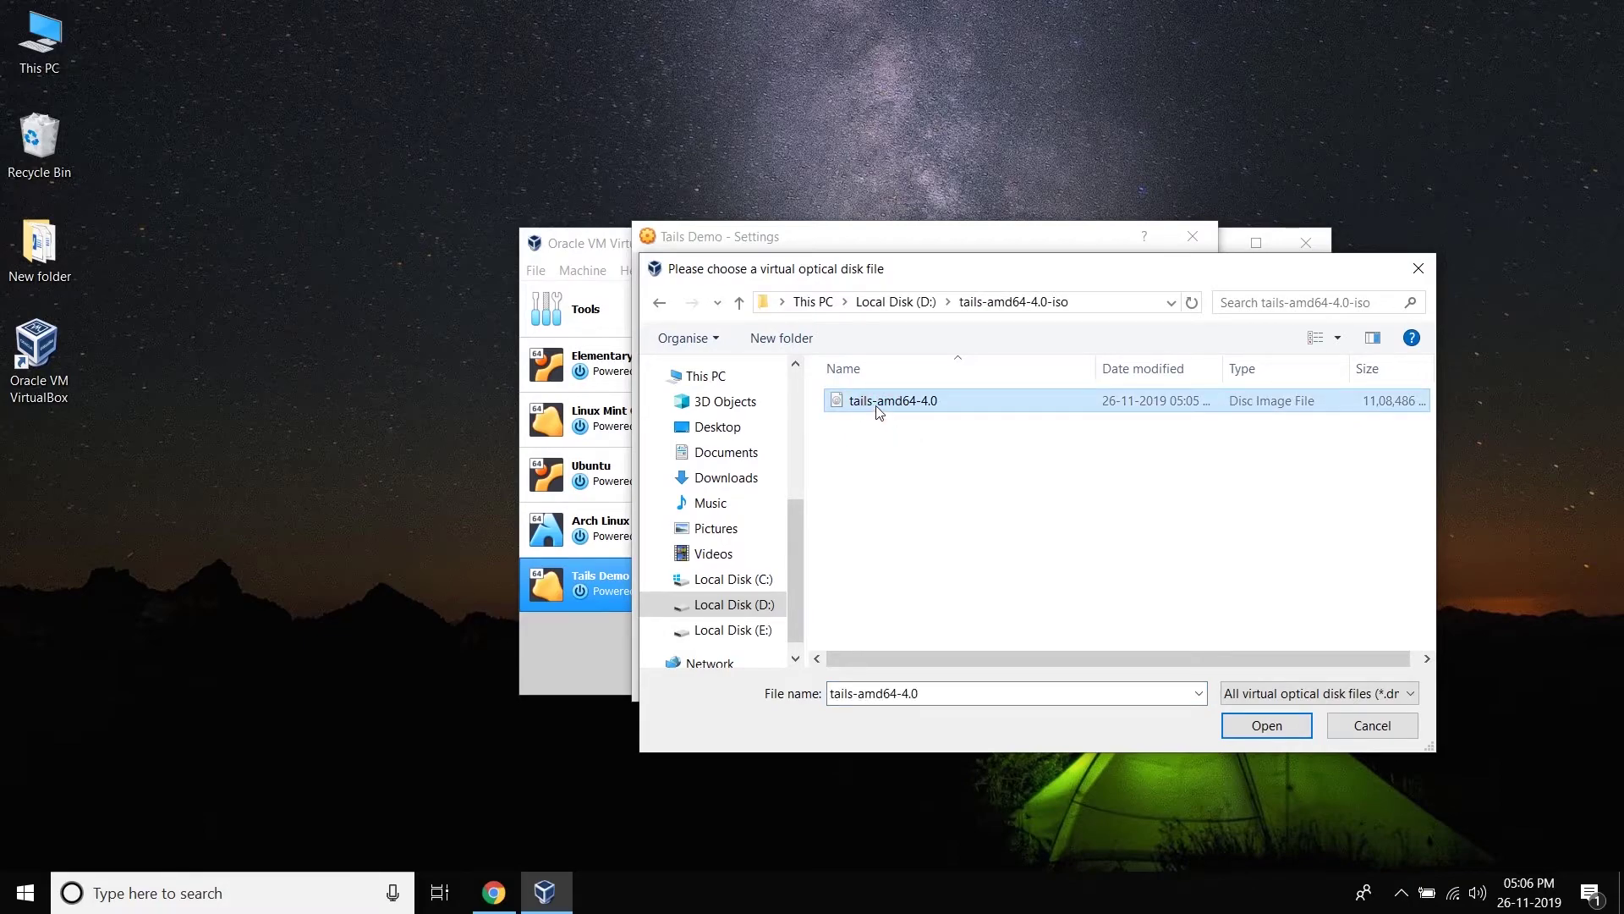
pyautogui.doubleClick(874, 410)
# Review the audio, serial port, network, USB, shared folder and user interface settings, and save the machine's configuration
pyautogui.click(699, 407)
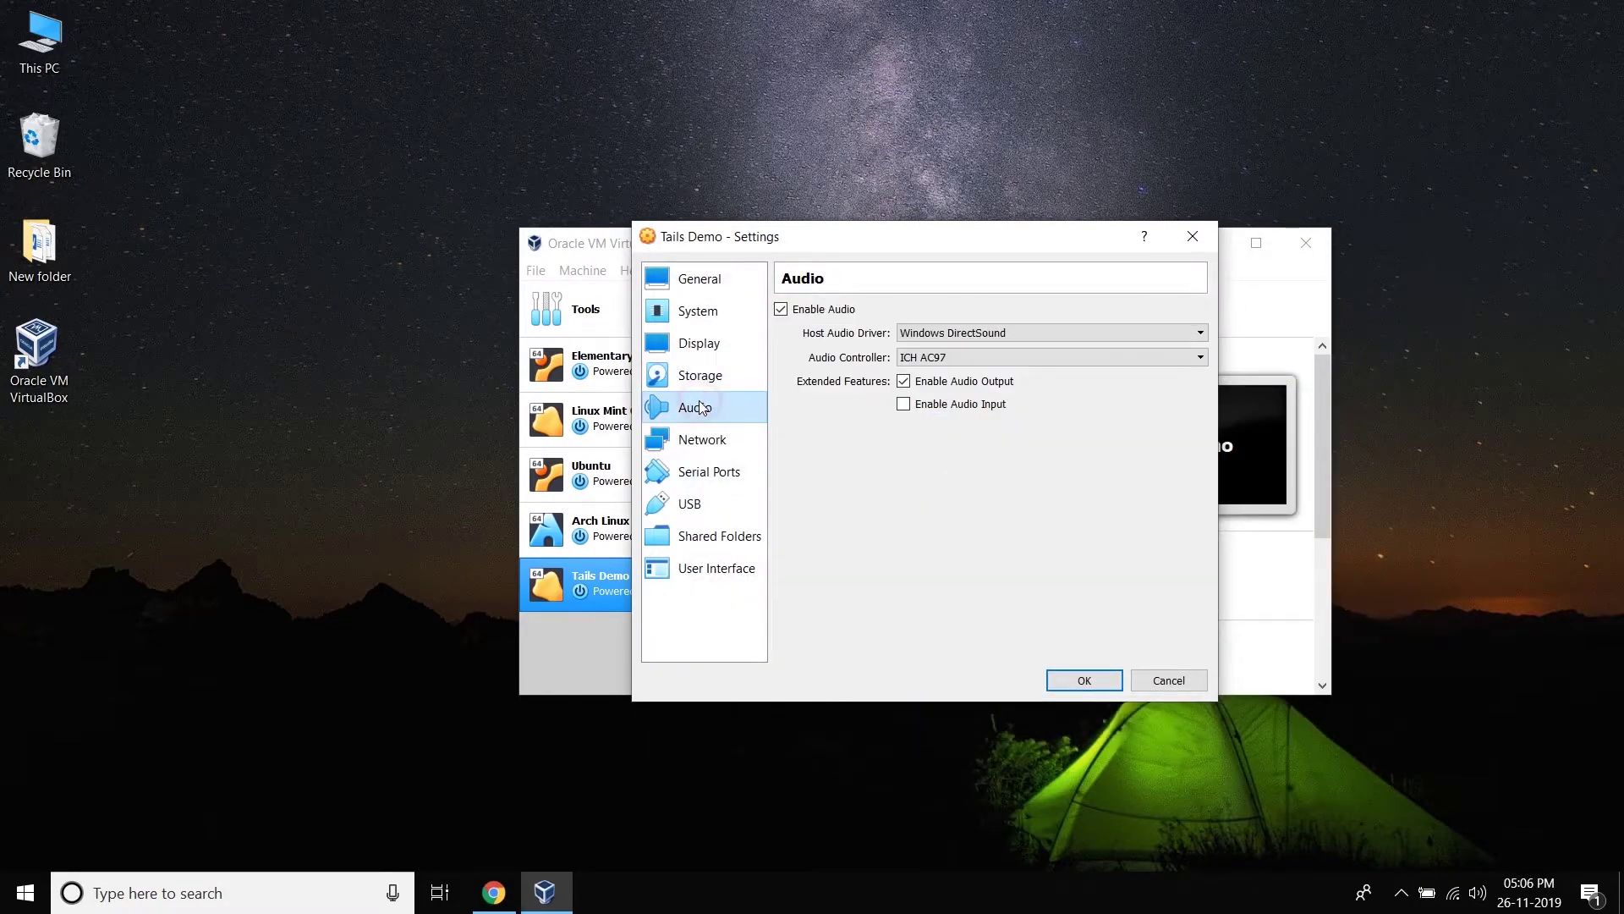
pyautogui.click(715, 471)
pyautogui.click(713, 441)
pyautogui.click(707, 504)
pyautogui.click(715, 535)
pyautogui.click(714, 567)
pyautogui.click(1083, 680)
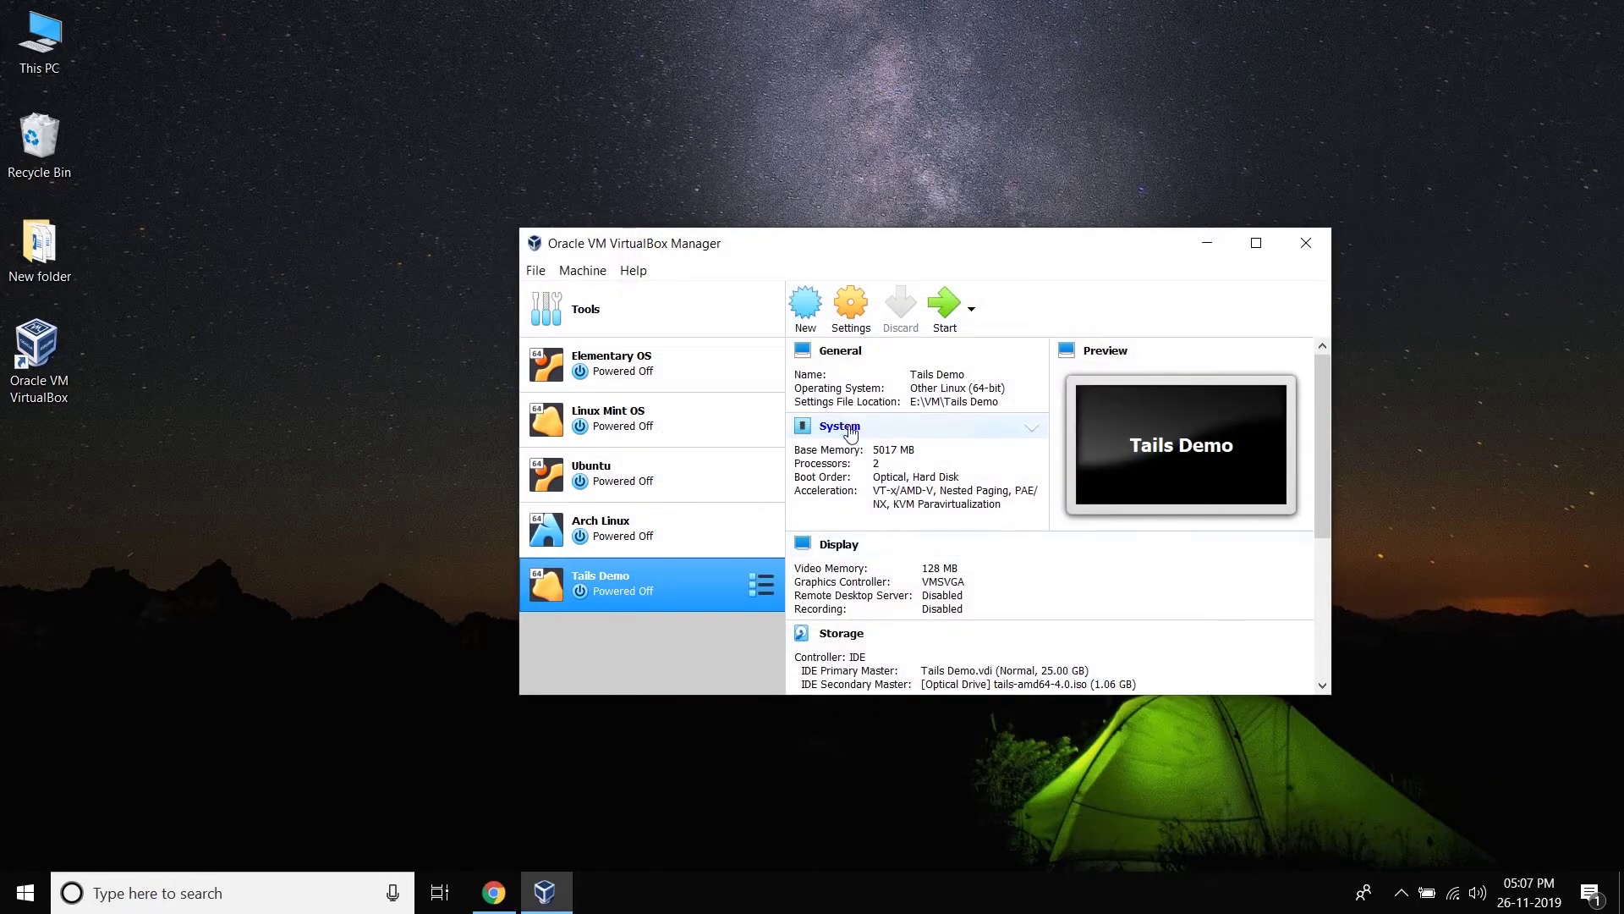
# Start the Tails Demo virtual machine and maximize its window, dismissing the notifications shown over it
pyautogui.click(949, 314)
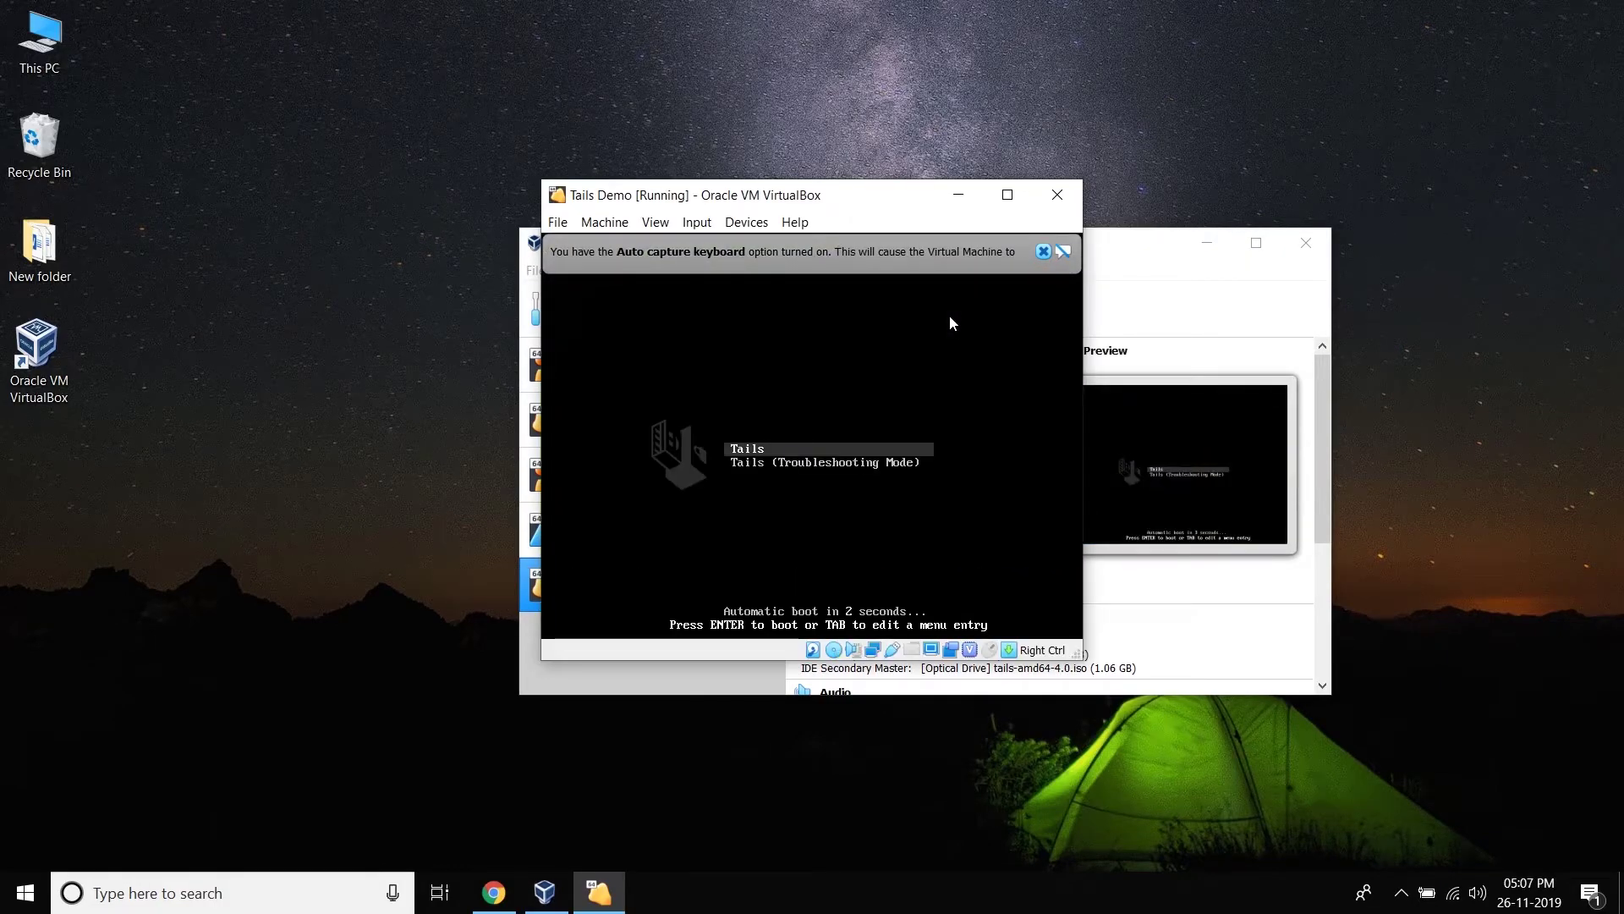
pyautogui.click(1207, 250)
pyautogui.click(1110, 252)
pyautogui.click(1066, 251)
pyautogui.click(1007, 242)
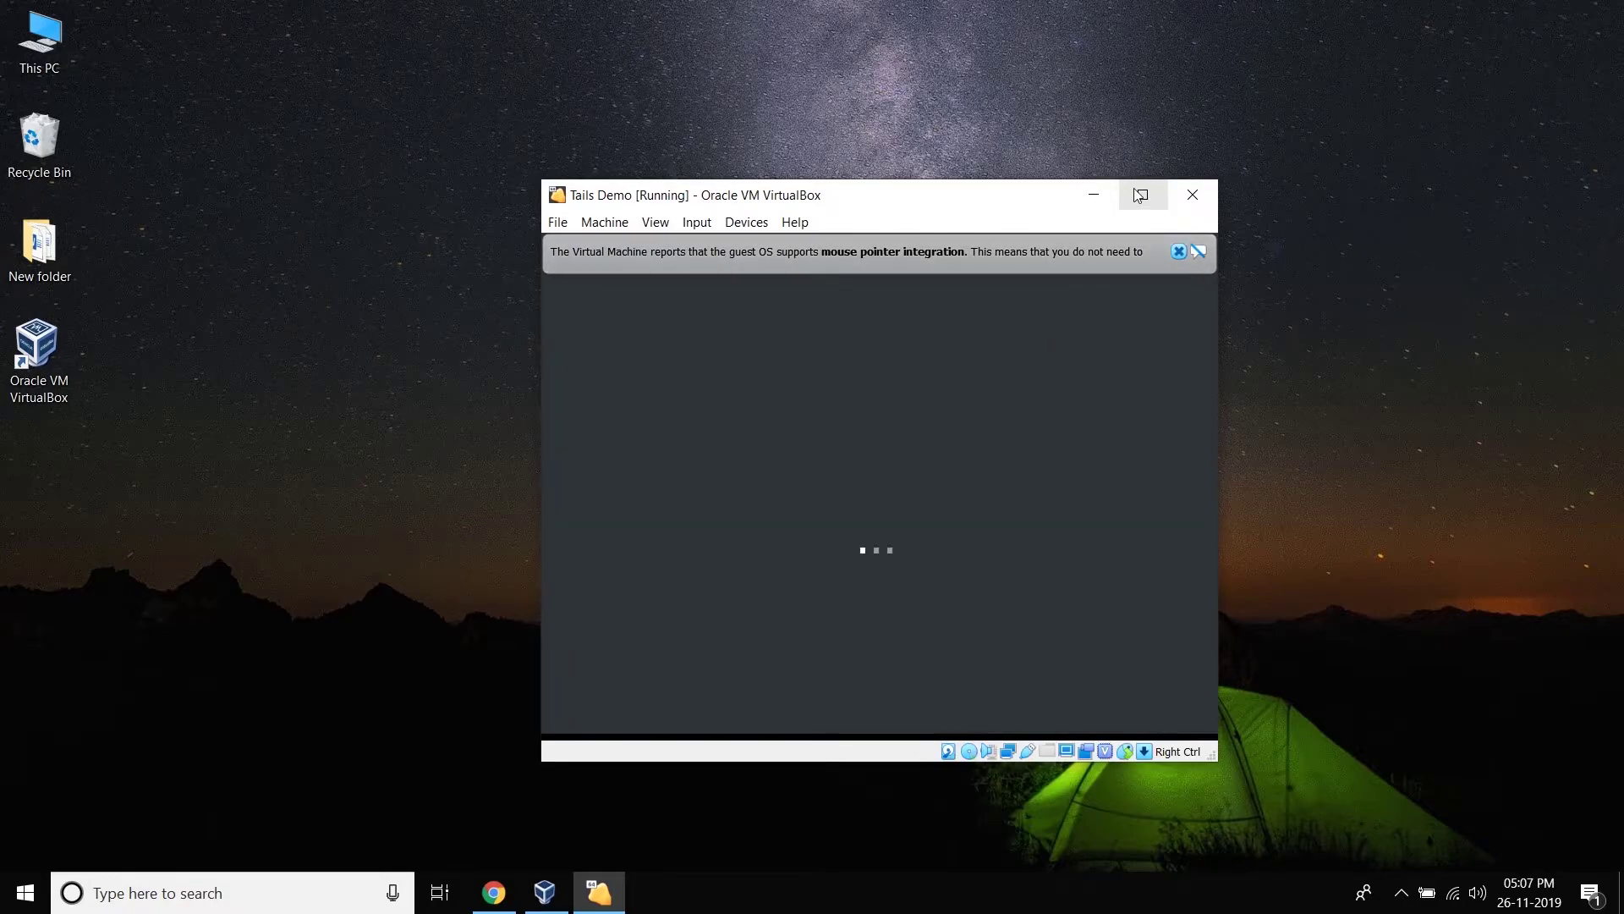
pyautogui.click(1134, 192)
pyautogui.click(1582, 68)
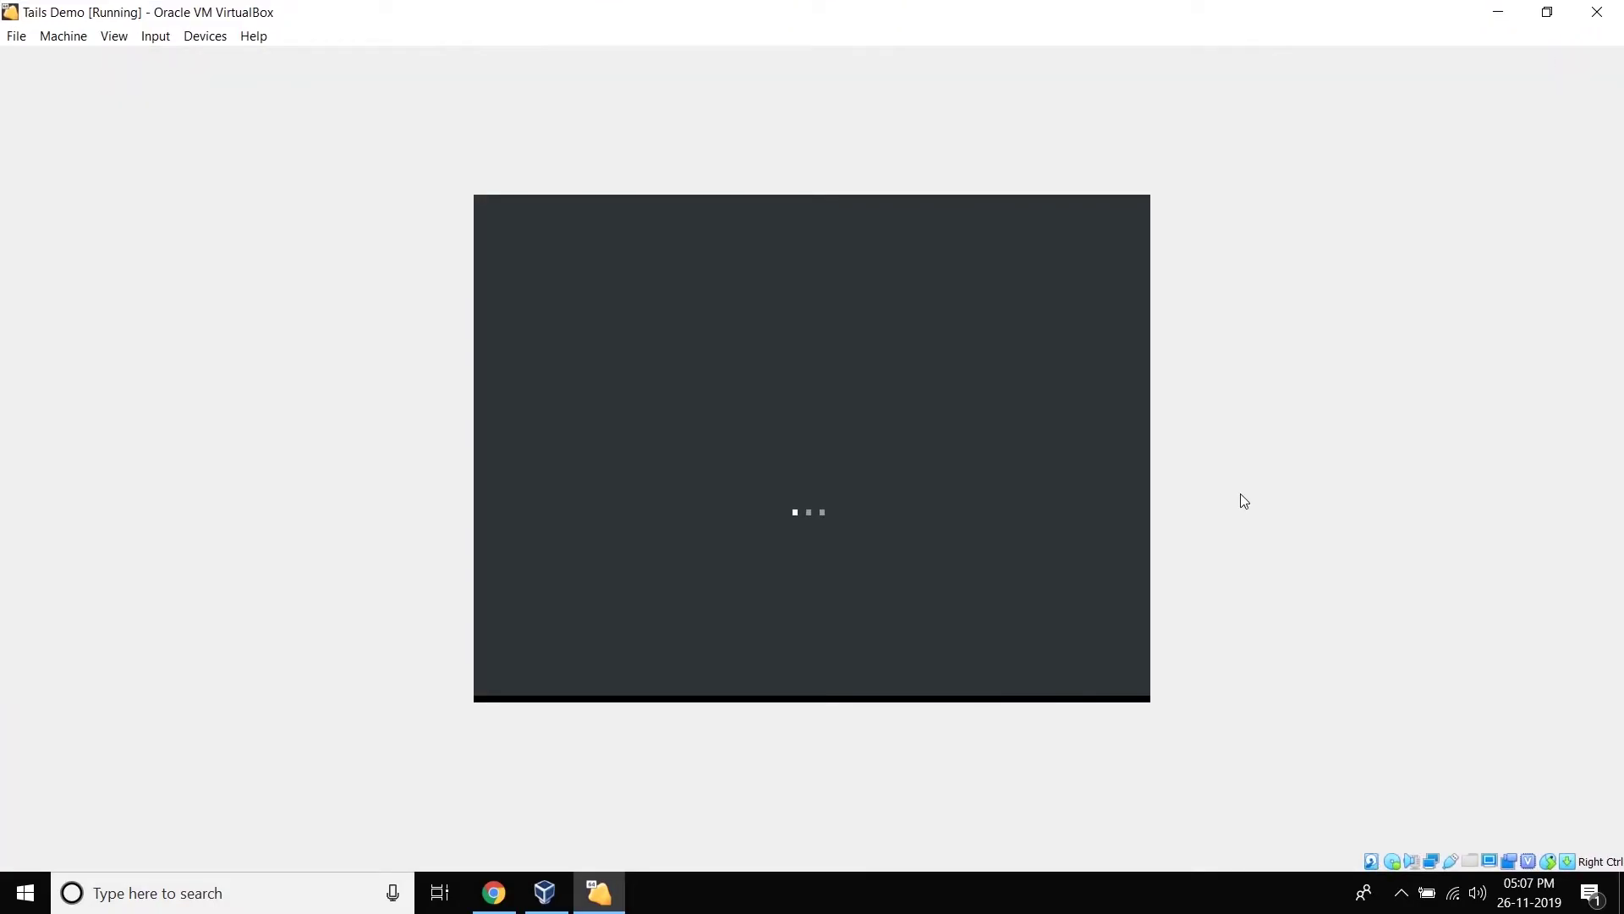